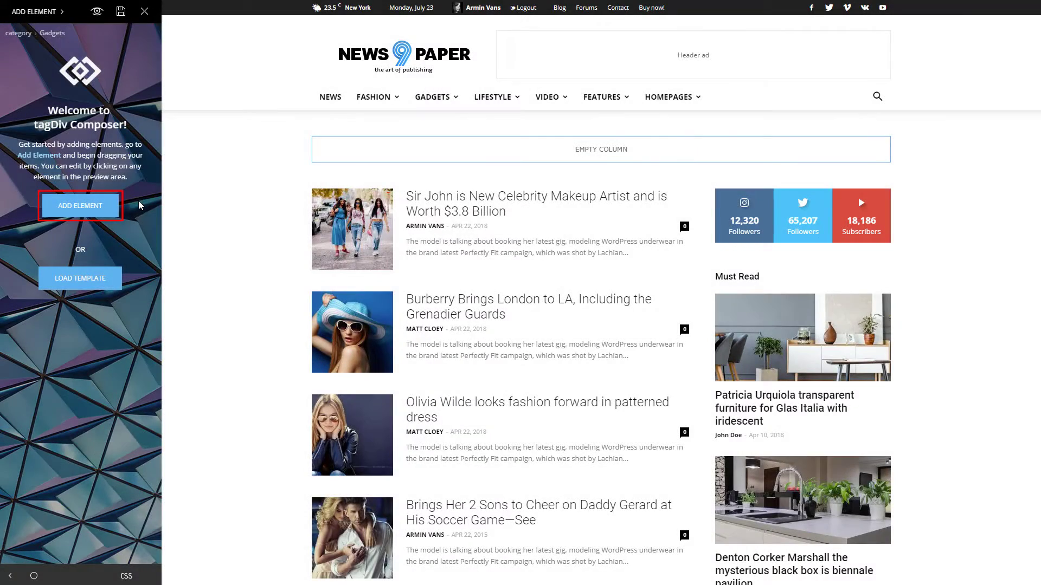
- Search elements for 'flex' and drop a Flex Block 1 into the empty top column
{"action": "left_click", "coordinate": [102, 207]}
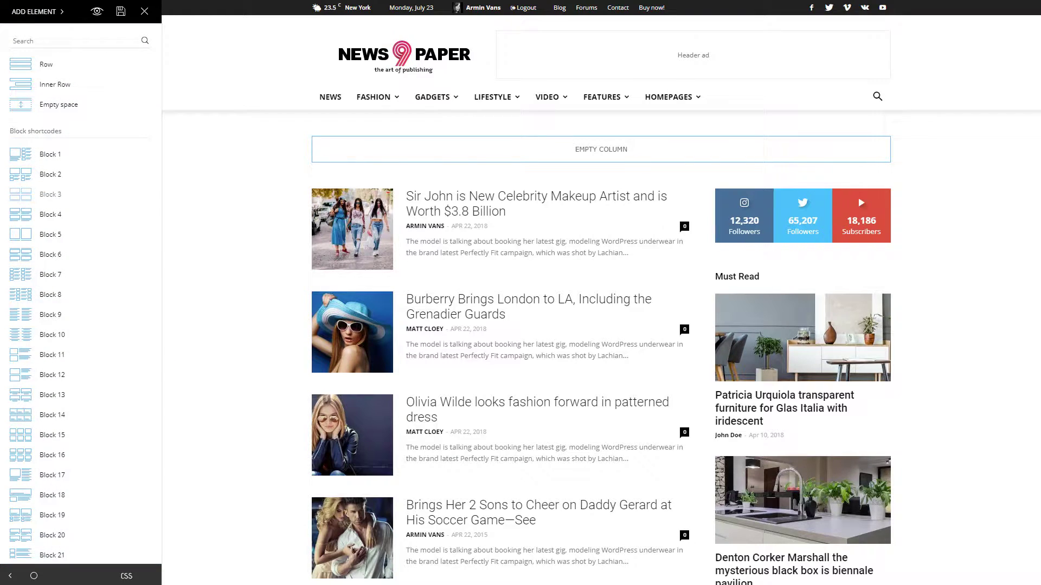
{"action": "type", "text": "flex"}
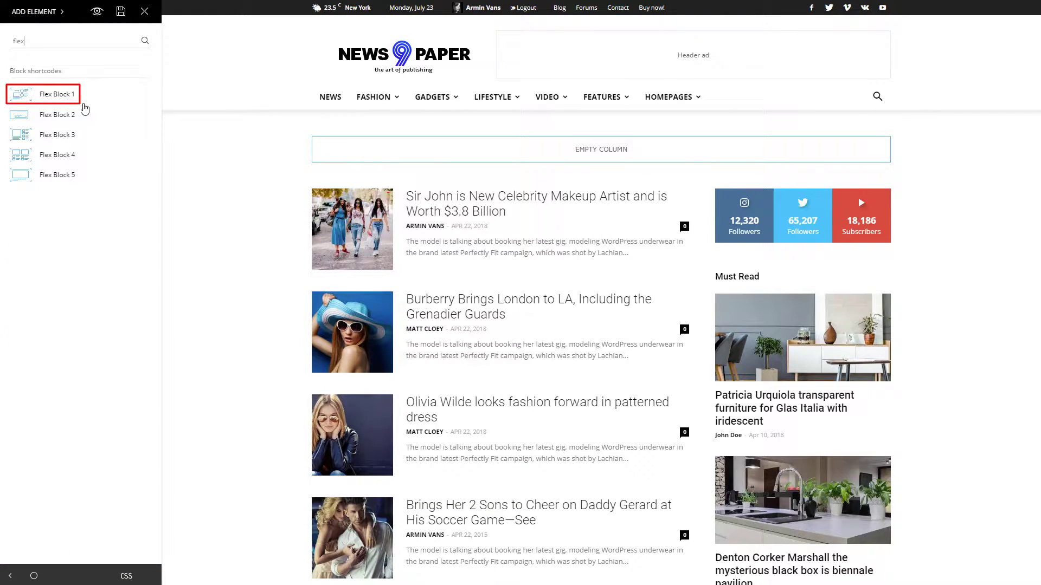
{"action": "mouse_move", "coordinate": [58, 94]}
{"action": "left_mouse_down"}
{"action": "mouse_move", "coordinate": [291, 169]}
{"action": "mouse_move", "coordinate": [349, 155]}
{"action": "left_mouse_up"}
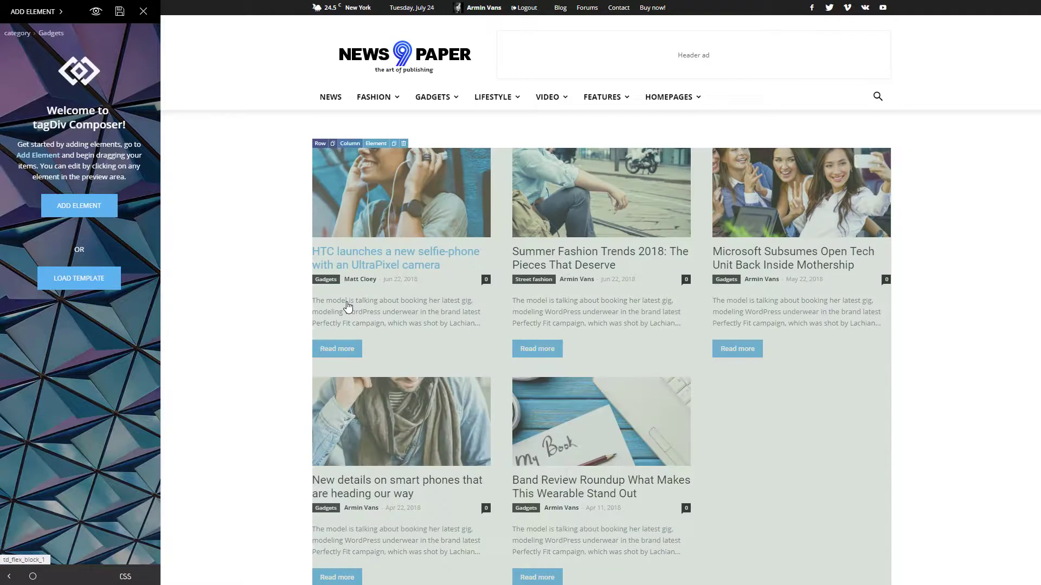
- Set the Flex Block 1 post limit to 3
{"action": "left_click", "coordinate": [345, 305]}
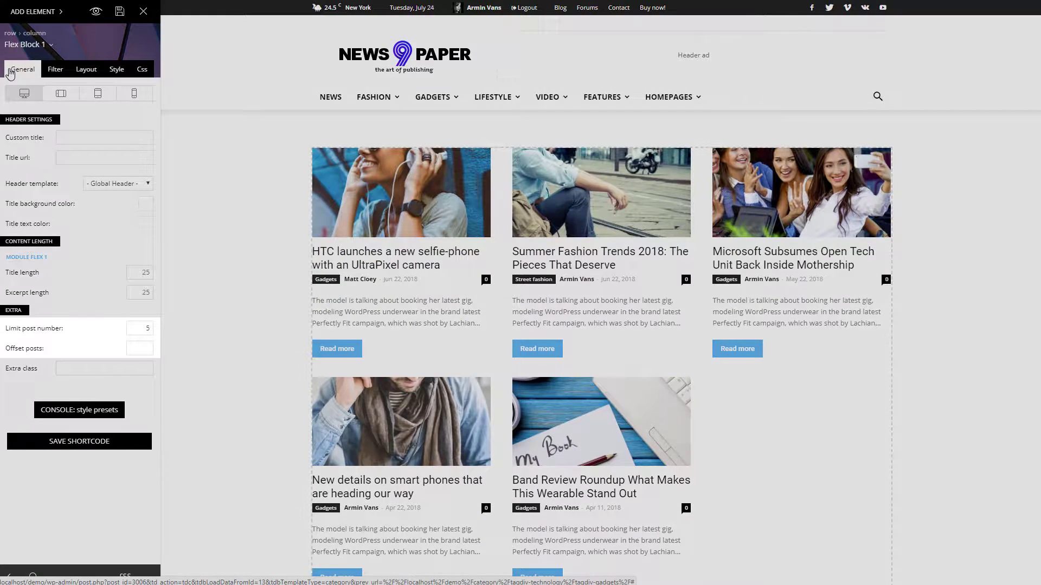
{"action": "double_click", "coordinate": [152, 331]}
{"action": "type", "text": "3"}
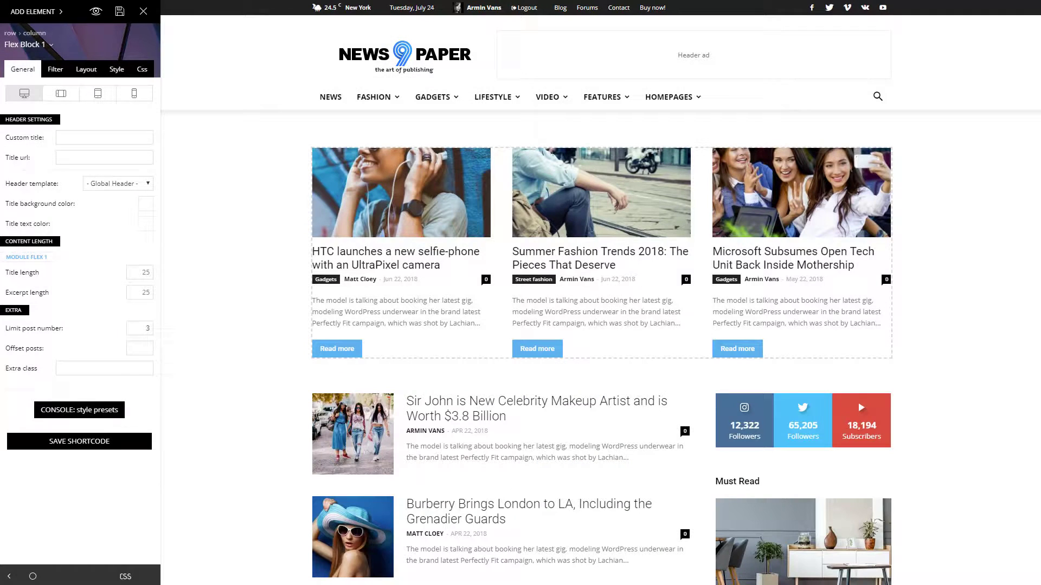
- Filter the block's posts to the Gadgets category
{"action": "left_click", "coordinate": [56, 71]}
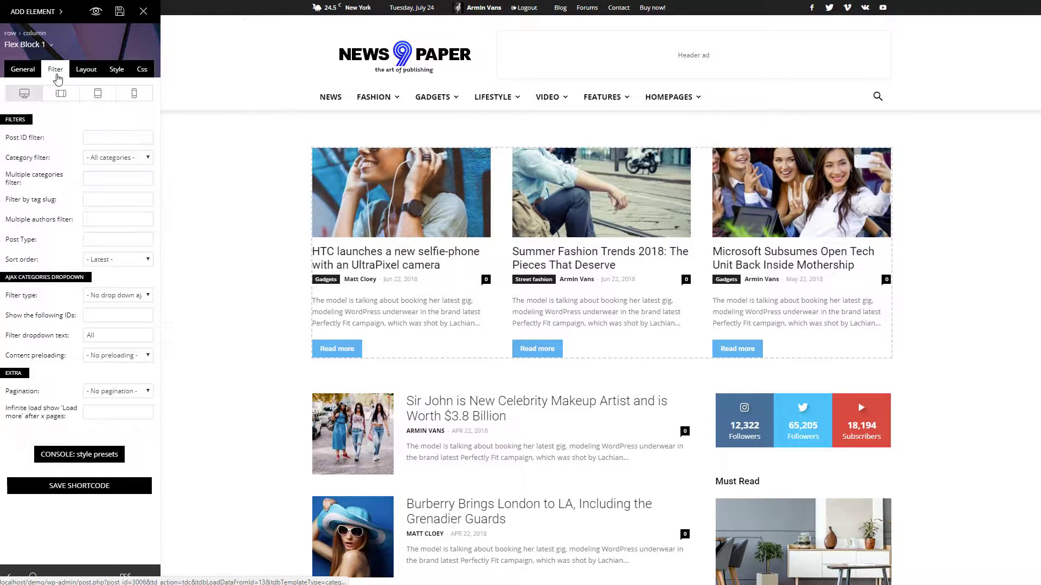
{"action": "left_click", "coordinate": [149, 158]}
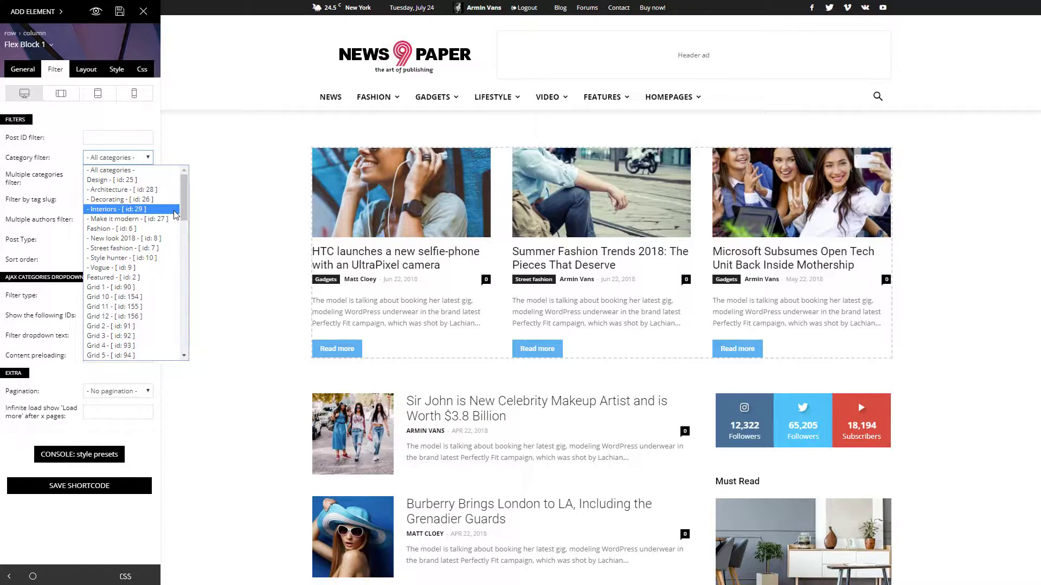
{"action": "scroll", "coordinate": [176, 214], "scroll_direction": "down", "scroll_amount": 12}
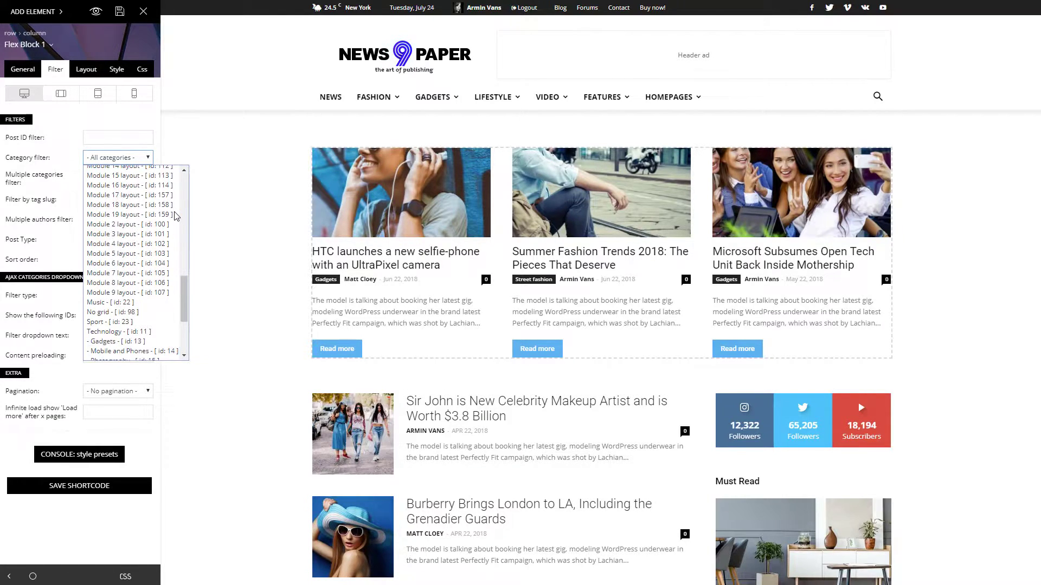
{"action": "scroll", "coordinate": [177, 216], "scroll_direction": "down", "scroll_amount": 4}
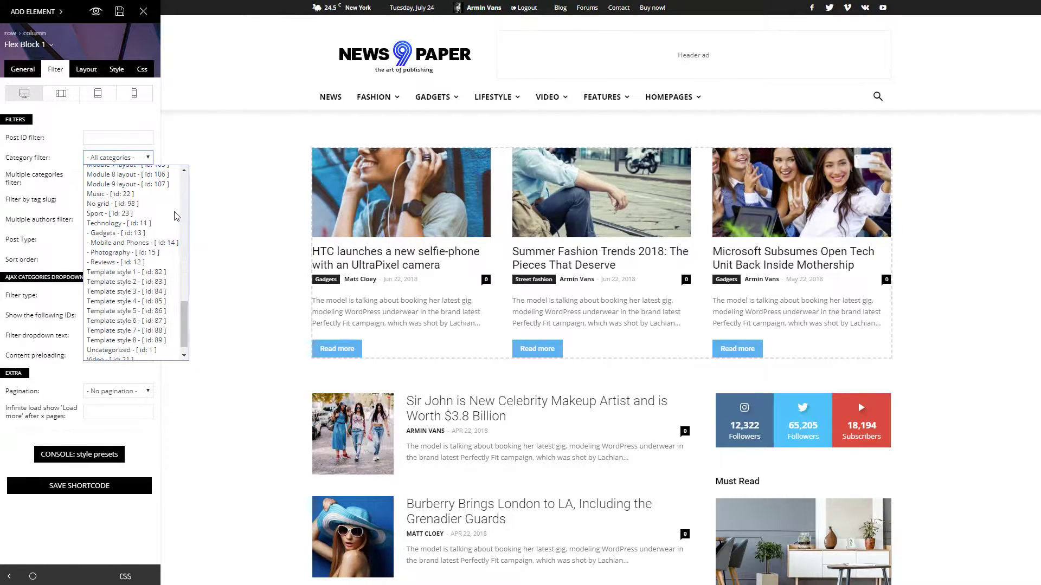
{"action": "left_click", "coordinate": [136, 234]}
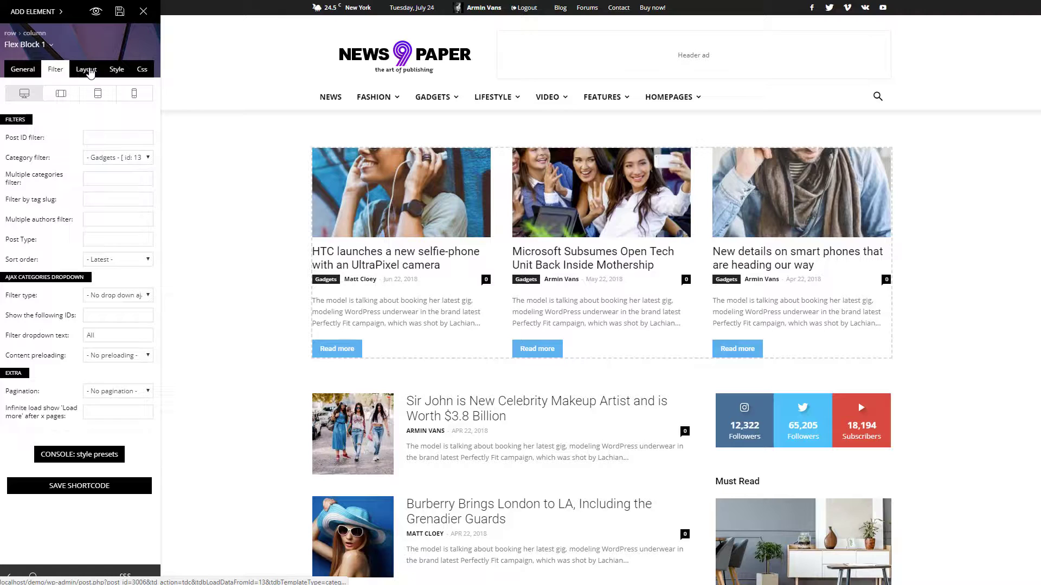
- Set Modules gap to 20 and Image height to 80 percent, then save the page
{"action": "left_click", "coordinate": [88, 71]}
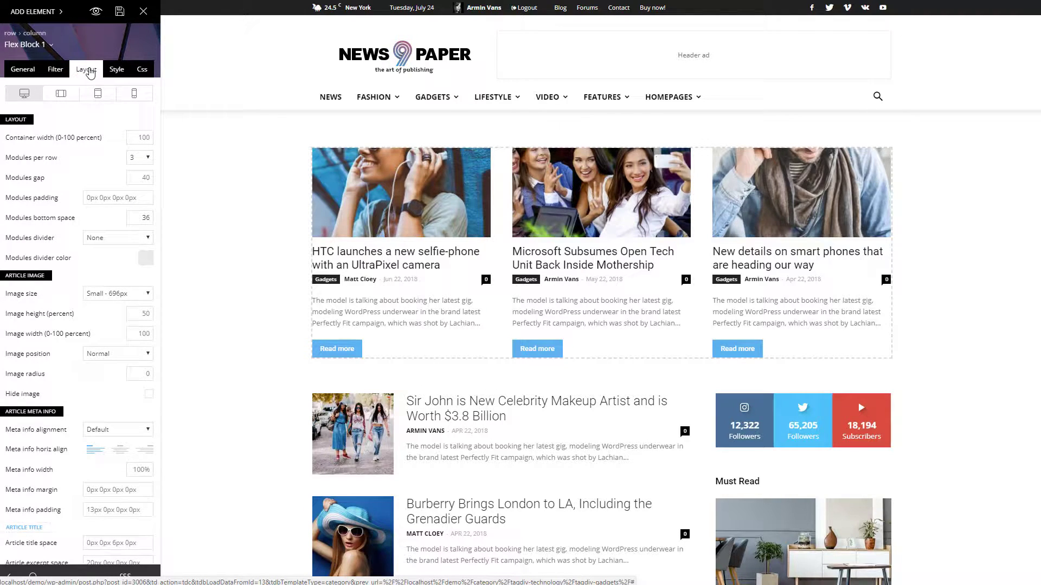
{"action": "left_click", "coordinate": [140, 177]}
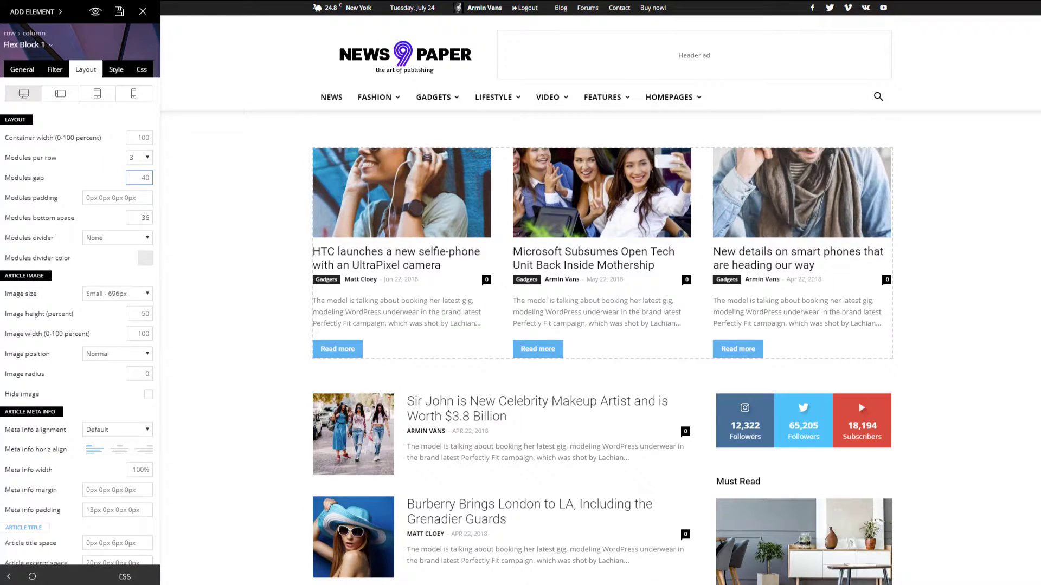
{"action": "key", "text": "BackSpace"}
{"action": "key", "text": "BackSpace"}
{"action": "type", "text": "20"}
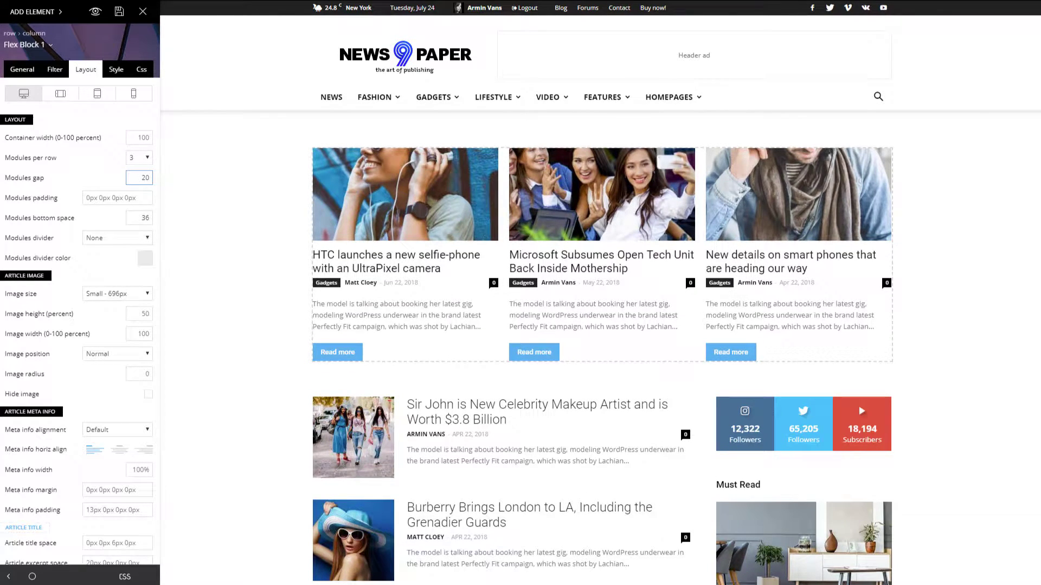
{"action": "left_click", "coordinate": [150, 315]}
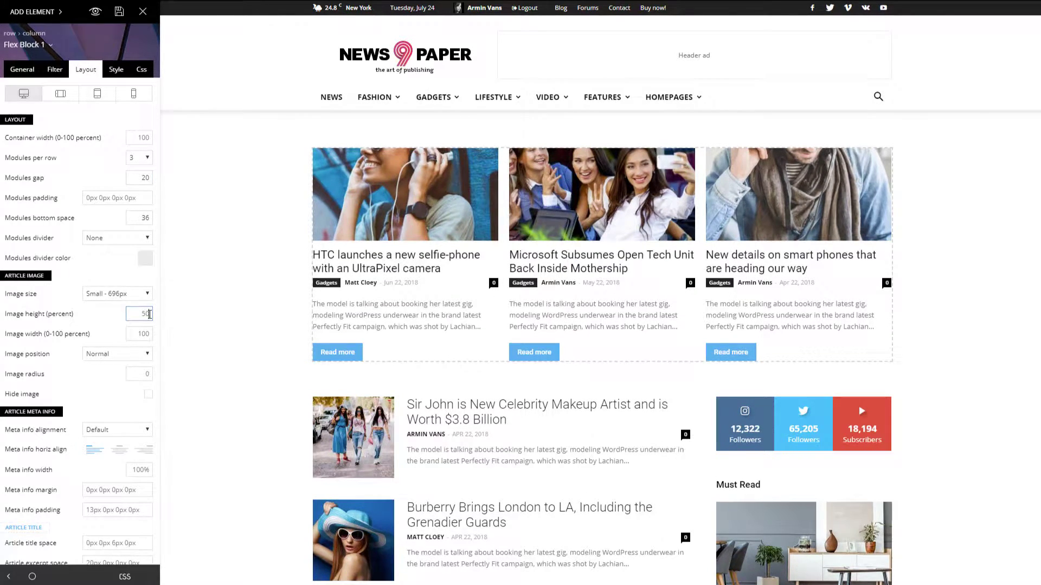
{"action": "key", "text": "BackSpace"}
{"action": "key", "text": "BackSpace"}
{"action": "type", "text": "80"}
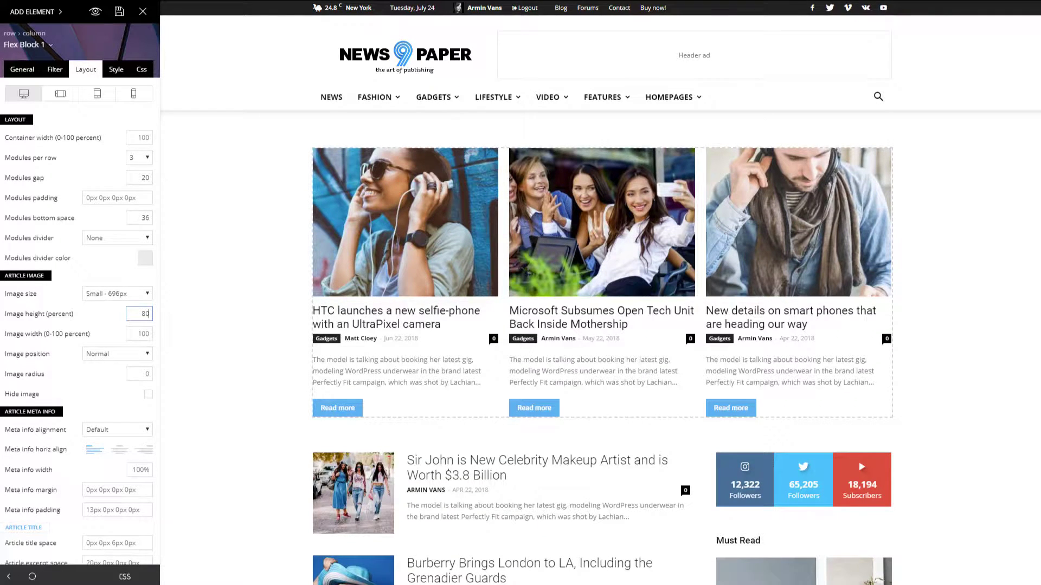
{"action": "left_click", "coordinate": [118, 12]}
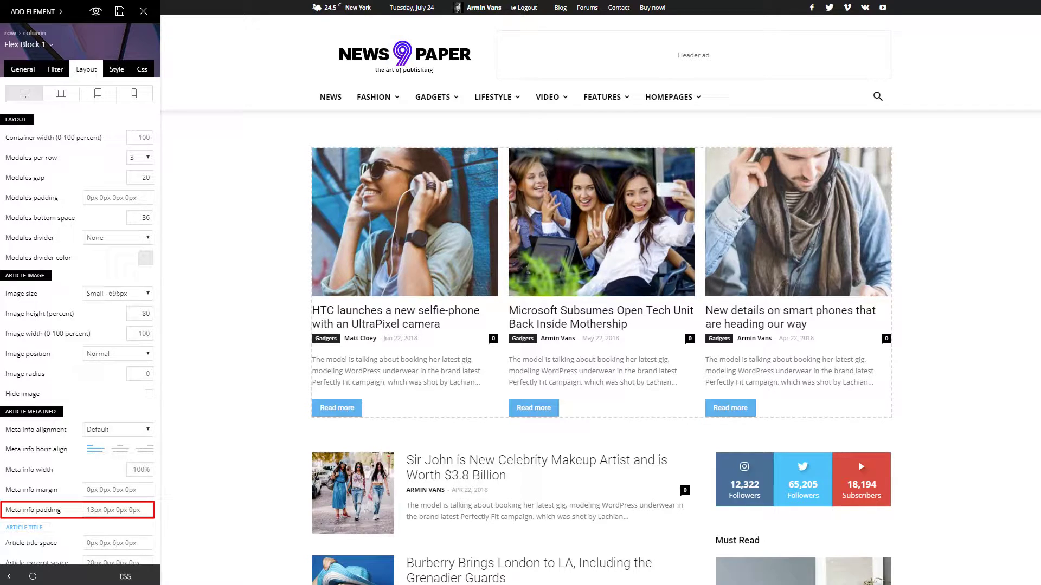
- Set the cards' meta info padding to 20px 15px 20px 15px
{"action": "left_click", "coordinate": [152, 511]}
{"action": "key", "text": "ctrl+a"}
{"action": "type", "text": "20px 15px 20px 15px"}
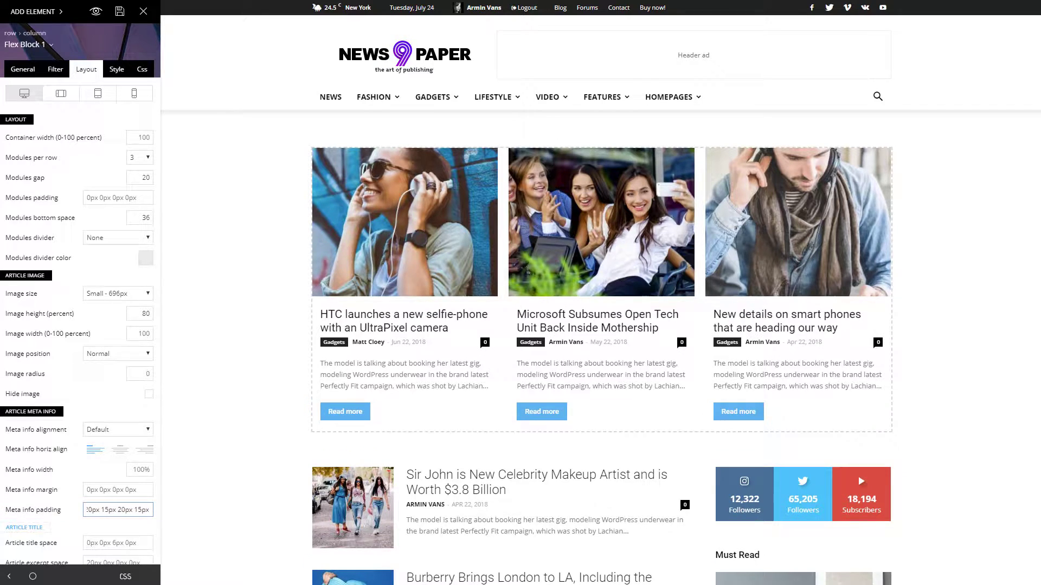
{"action": "scroll", "coordinate": [80, 304], "scroll_direction": "down", "scroll_amount": 1}
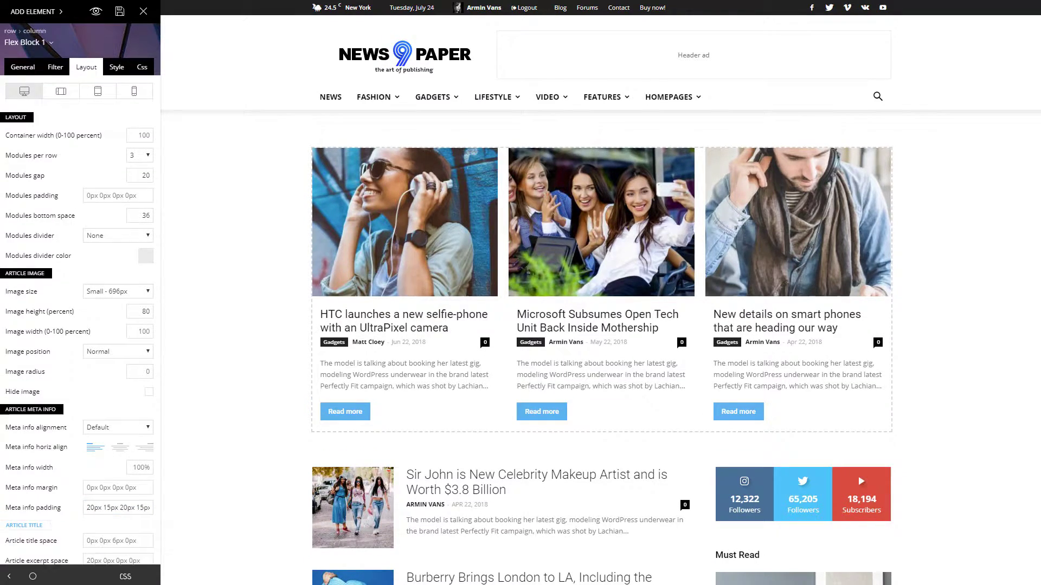
{"action": "scroll", "coordinate": [83, 463], "scroll_direction": "down", "scroll_amount": 2}
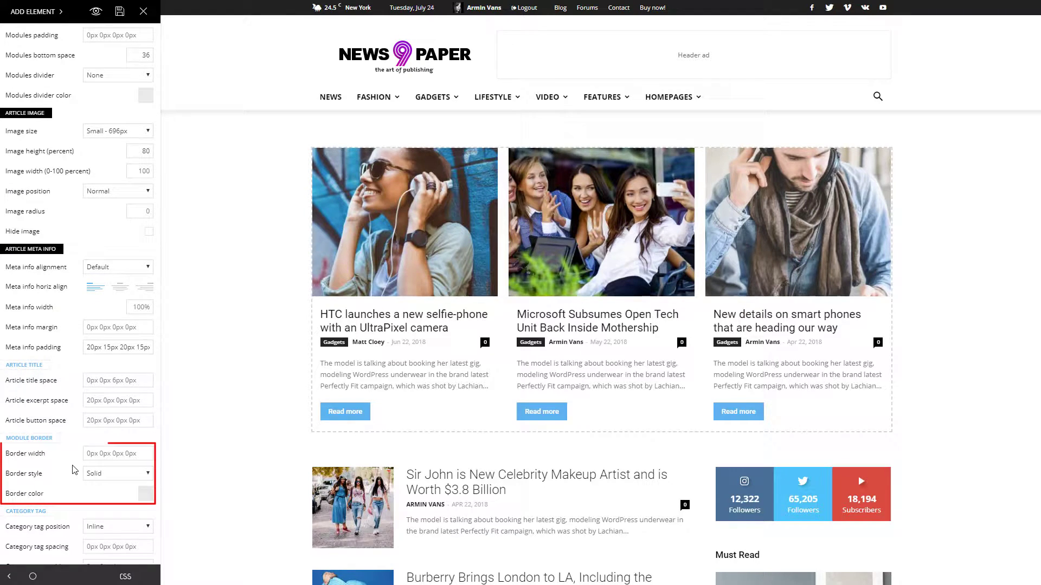
- Give the cards a 0px 3px 3px 3px border in light blue rgba(77,178,236,0.25)
{"action": "left_click", "coordinate": [108, 453]}
{"action": "type", "text": "0px 3px 3px 3px"}
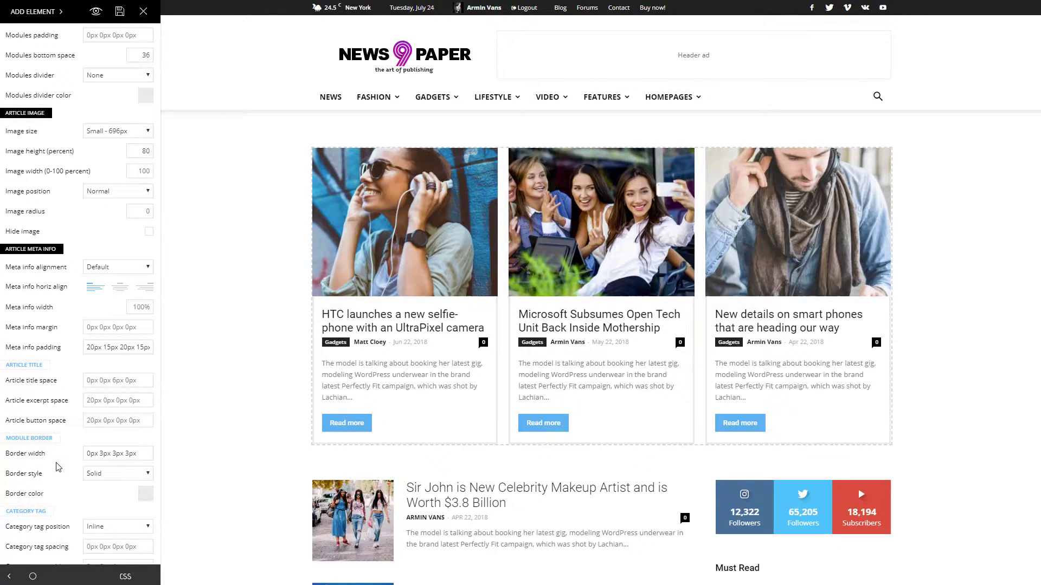
{"action": "left_click", "coordinate": [146, 494]}
{"action": "type", "text": "rgba(77,178,236,0.25)"}
{"action": "left_click", "coordinate": [65, 501]}
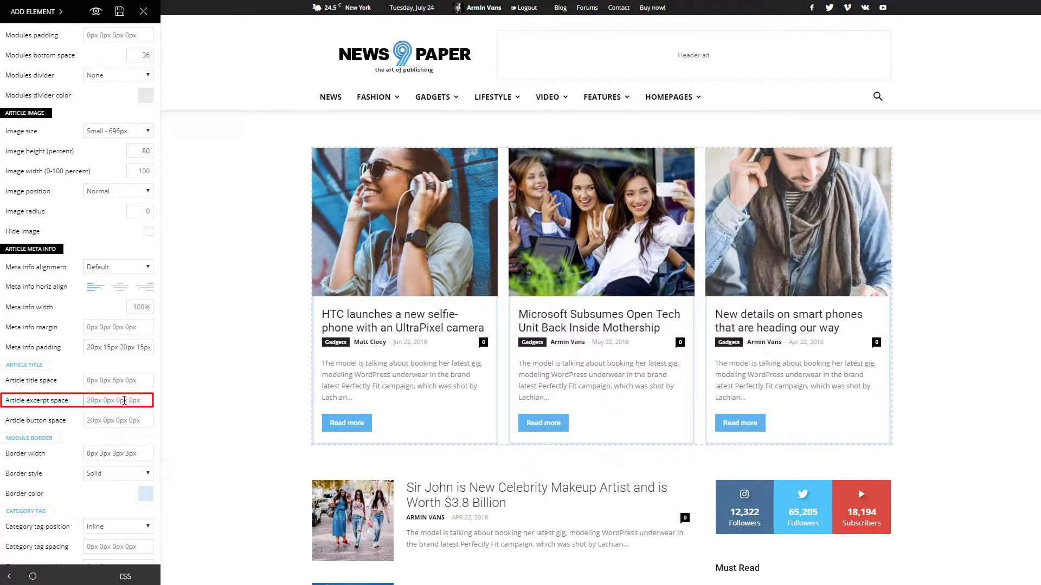
- Set the article excerpt space to 15px 0 40px 0
{"action": "triple_click", "coordinate": [124, 401]}
{"action": "type", "text": "15px 0 40px 0"}
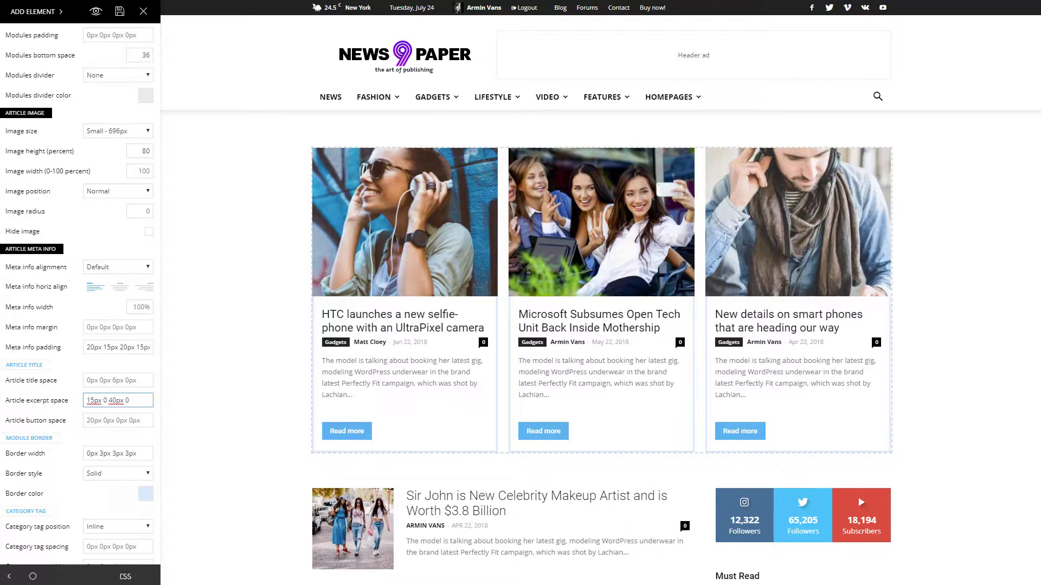
{"action": "left_click", "coordinate": [147, 528]}
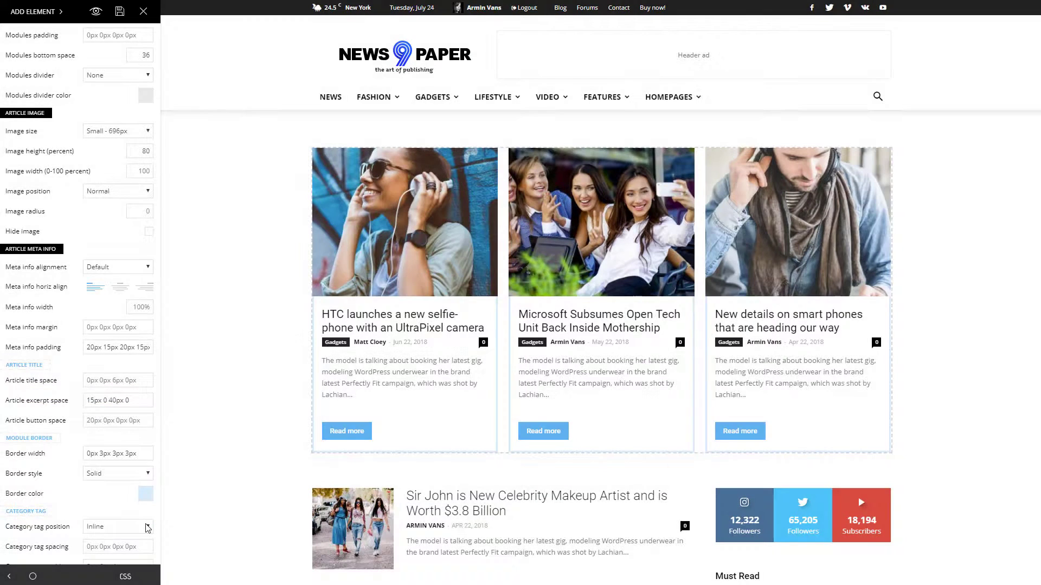
- Place the category tags over the images with 15px tag spacing
{"action": "left_click", "coordinate": [147, 528]}
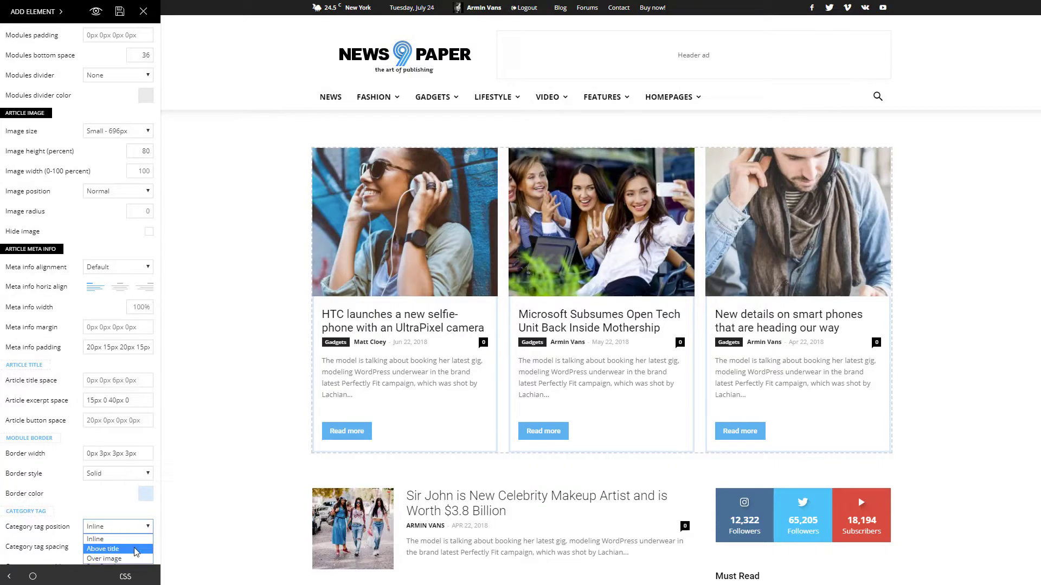
{"action": "left_click", "coordinate": [124, 559]}
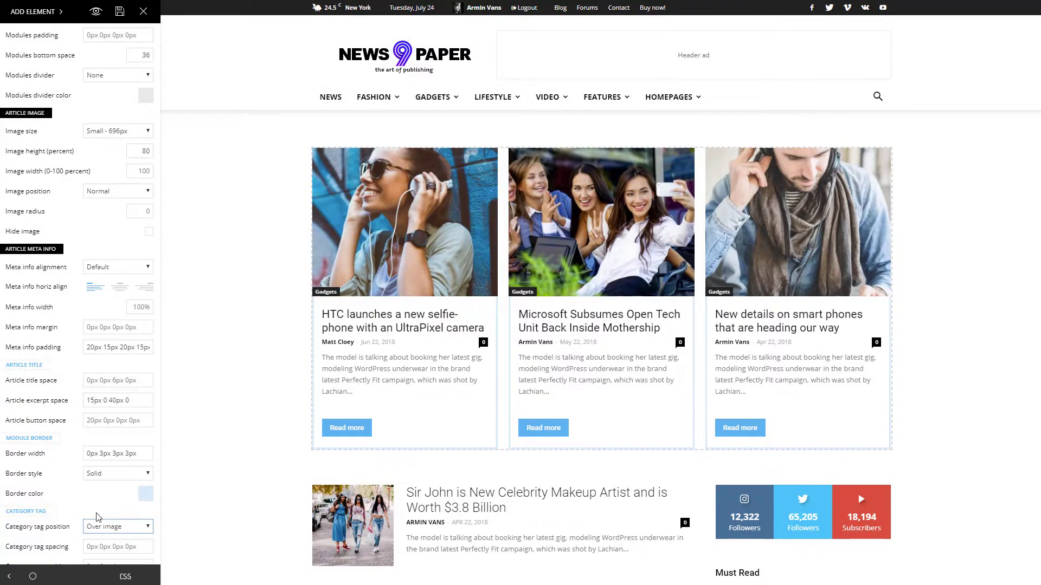
{"action": "left_click", "coordinate": [97, 553]}
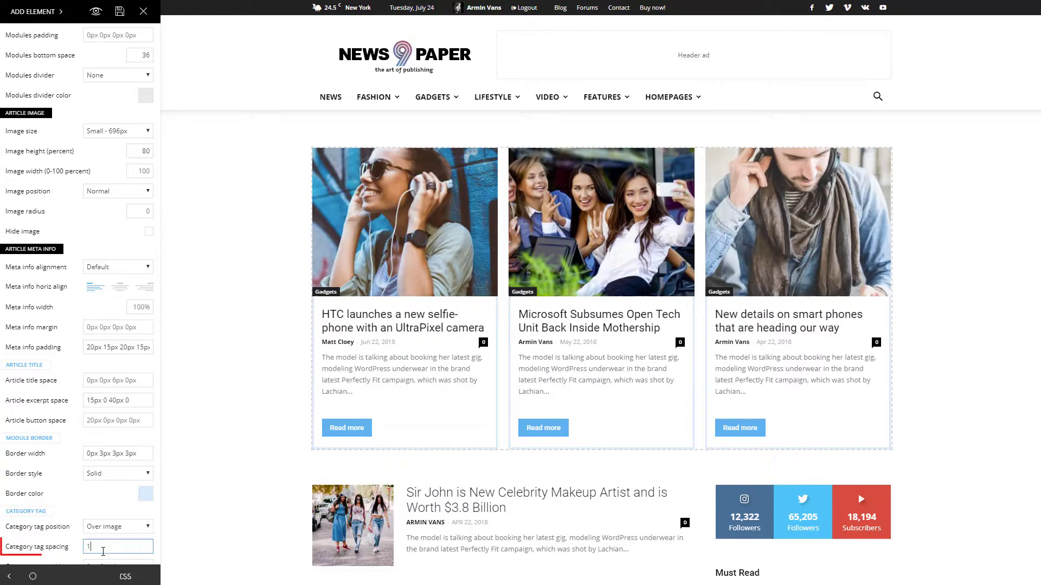
{"action": "type", "text": "15px"}
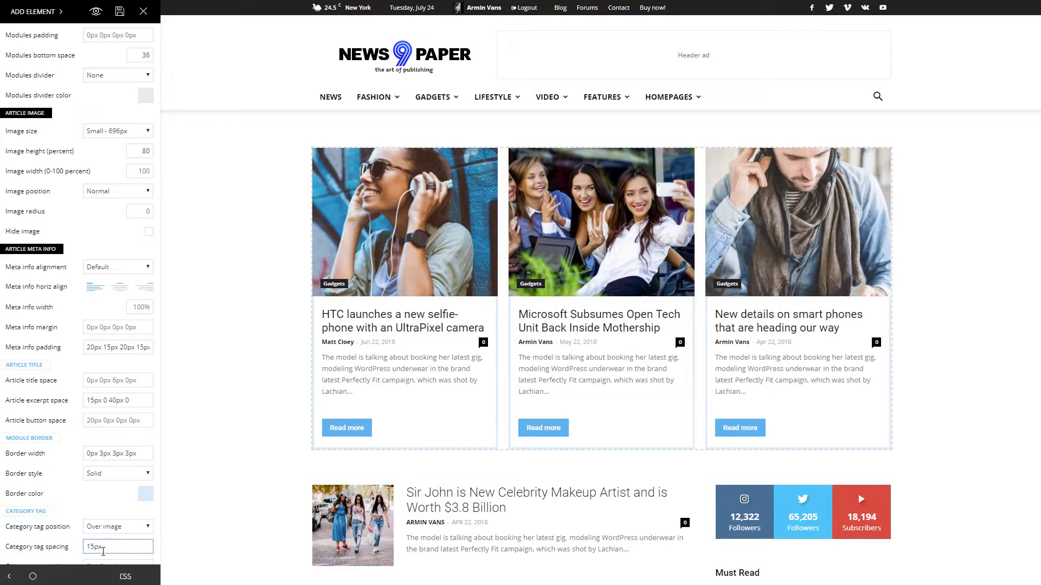
- Confirm the 15px tag spacing and enable 'Excerpt in middle' in the Layout settings
{"action": "key", "text": "Tab"}
{"action": "scroll", "coordinate": [77, 295], "scroll_direction": "down", "scroll_amount": 2}
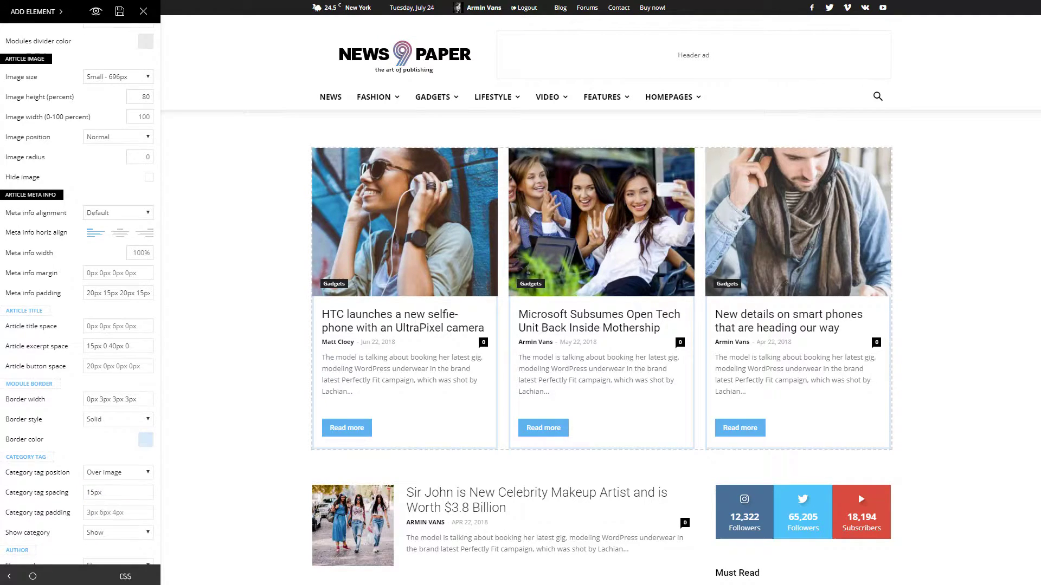
{"action": "scroll", "coordinate": [77, 295], "scroll_direction": "down", "scroll_amount": 1}
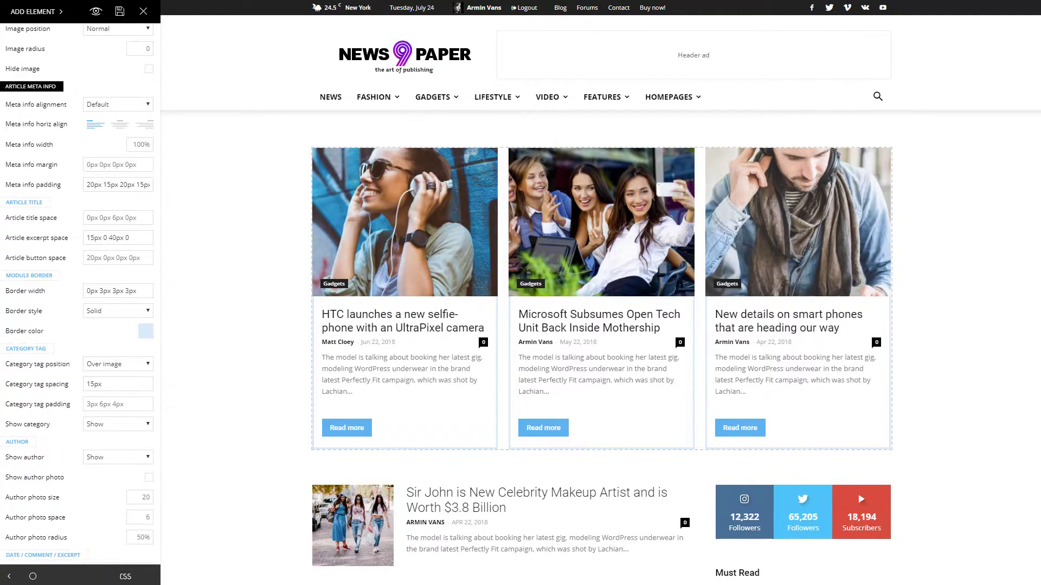
{"action": "scroll", "coordinate": [77, 295], "scroll_direction": "down", "scroll_amount": 1}
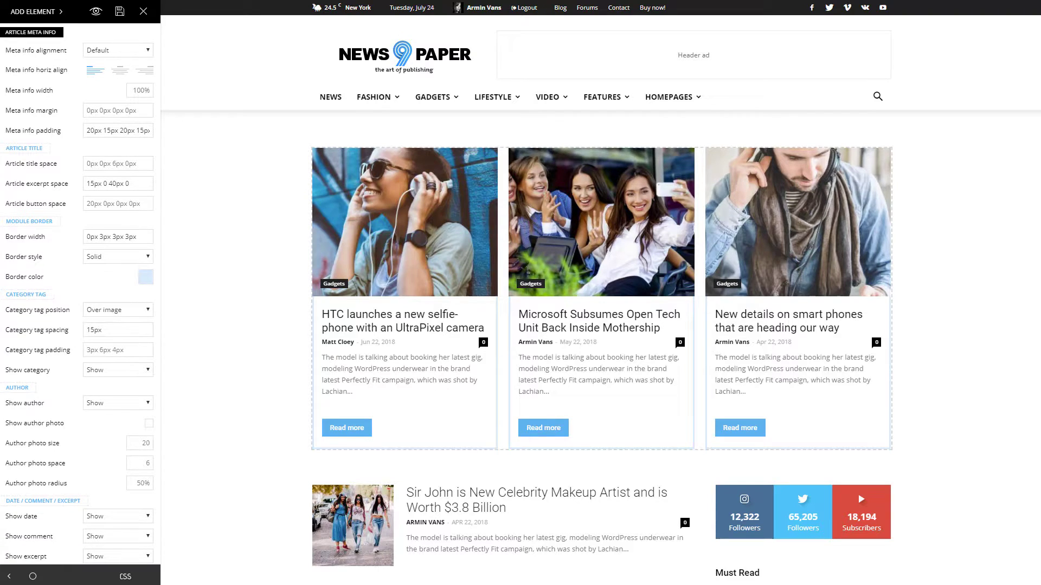
{"action": "scroll", "coordinate": [77, 295], "scroll_direction": "down", "scroll_amount": 1}
{"action": "scroll", "coordinate": [77, 296], "scroll_direction": "down", "scroll_amount": 2}
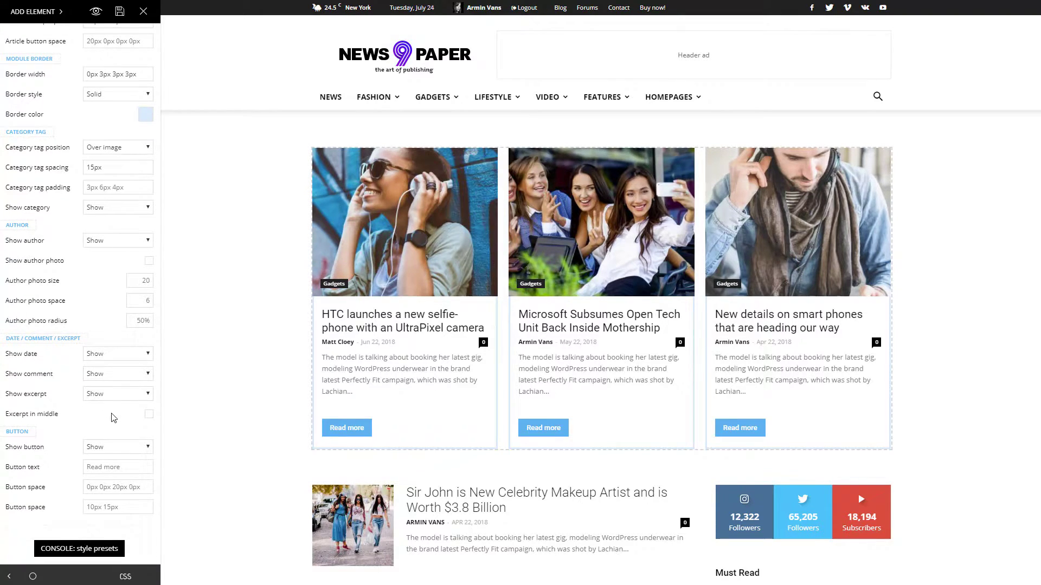
{"action": "left_click", "coordinate": [148, 415]}
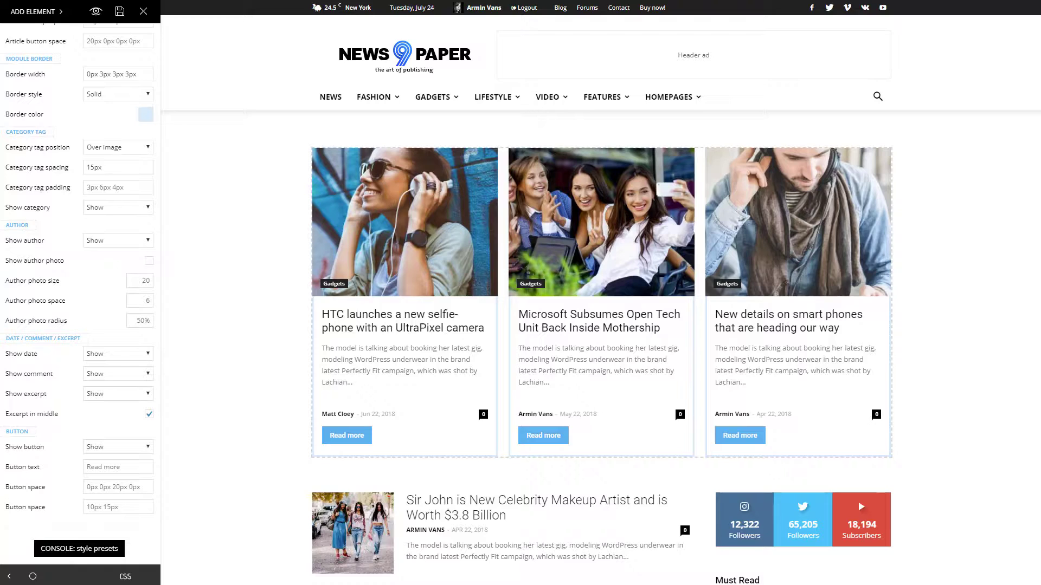
{"action": "left_click", "coordinate": [148, 355]}
{"action": "left_click", "coordinate": [138, 374]}
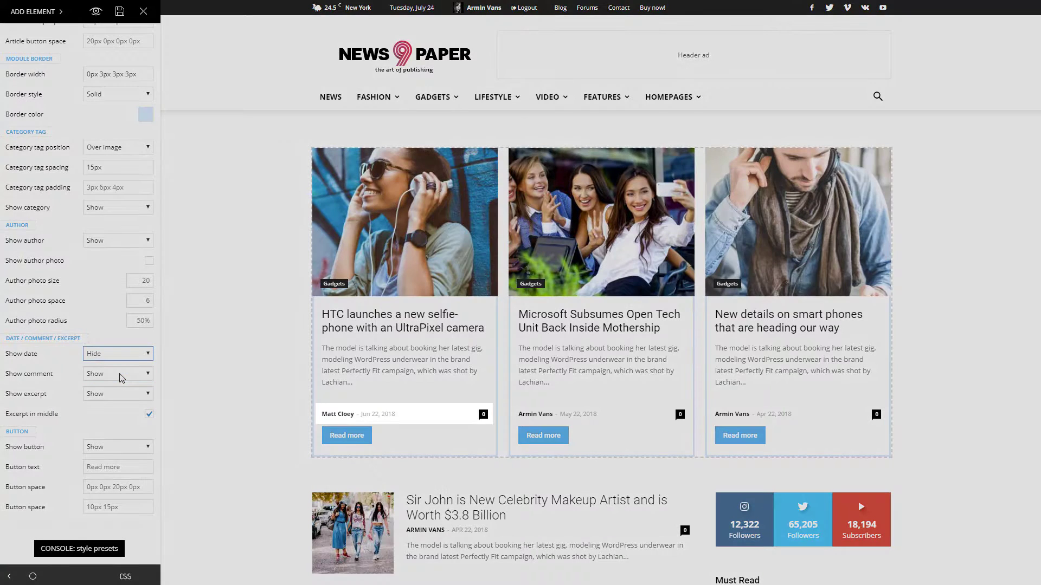
{"action": "left_click", "coordinate": [146, 355]}
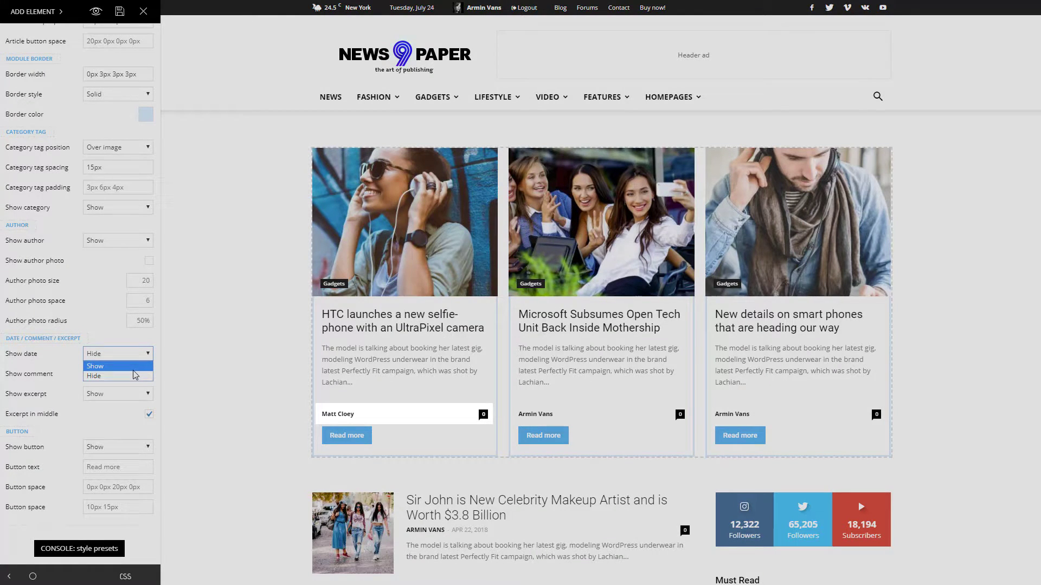
{"action": "left_click", "coordinate": [137, 366]}
{"action": "left_click", "coordinate": [130, 379]}
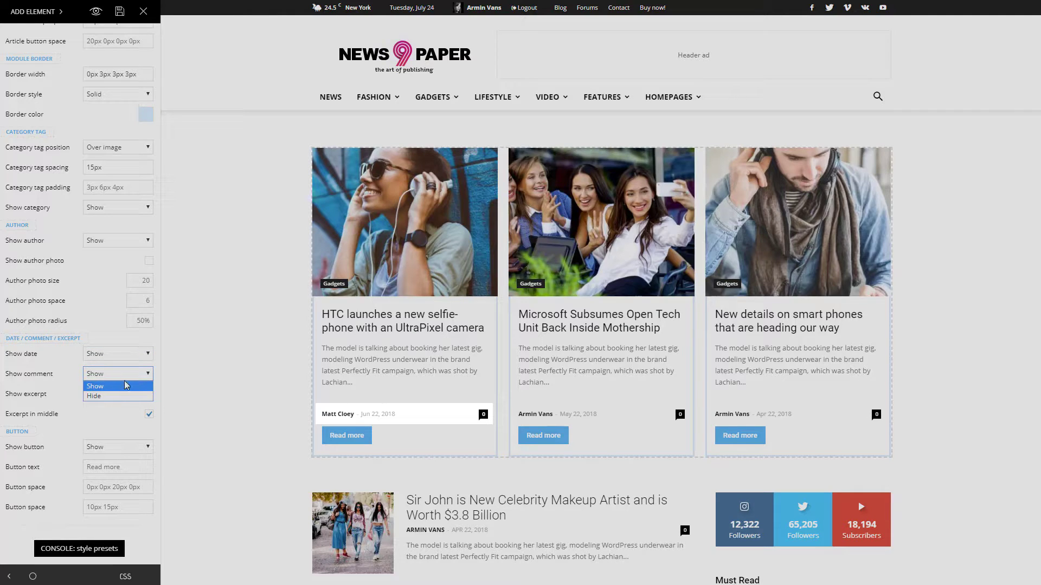
{"action": "left_click", "coordinate": [119, 394]}
{"action": "left_click", "coordinate": [122, 377]}
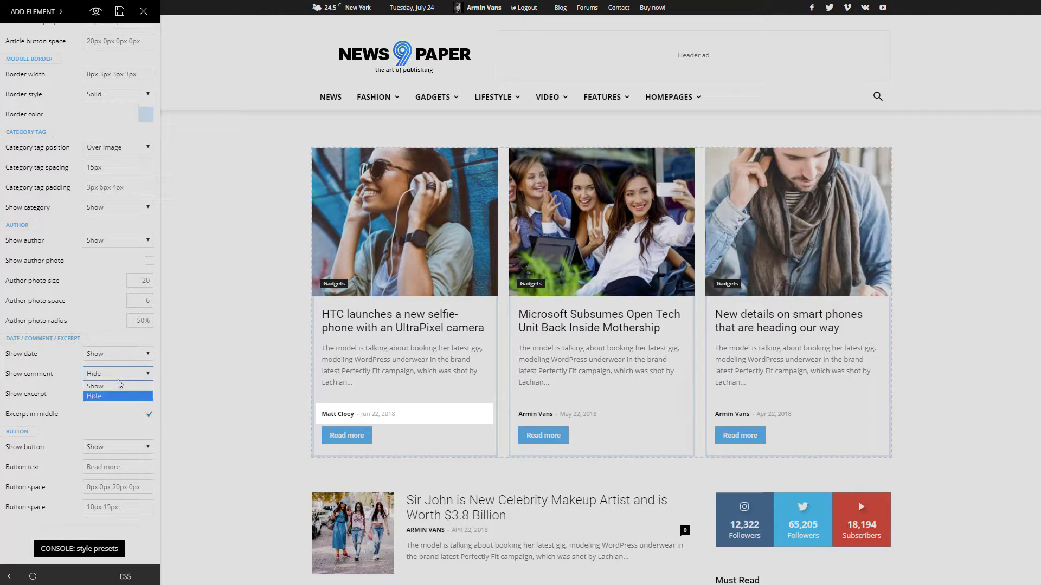
{"action": "left_click", "coordinate": [122, 386]}
{"action": "scroll", "coordinate": [80, 292], "scroll_direction": "up", "scroll_amount": 10}
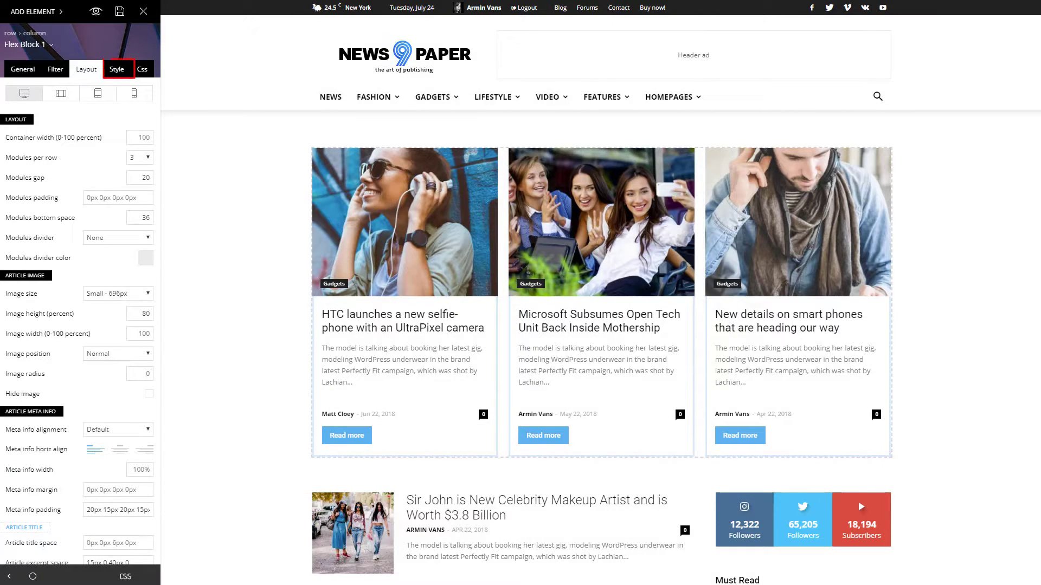
- Style the article titles at 26px size, 1.2 line height and weight 300
{"action": "left_click", "coordinate": [116, 69]}
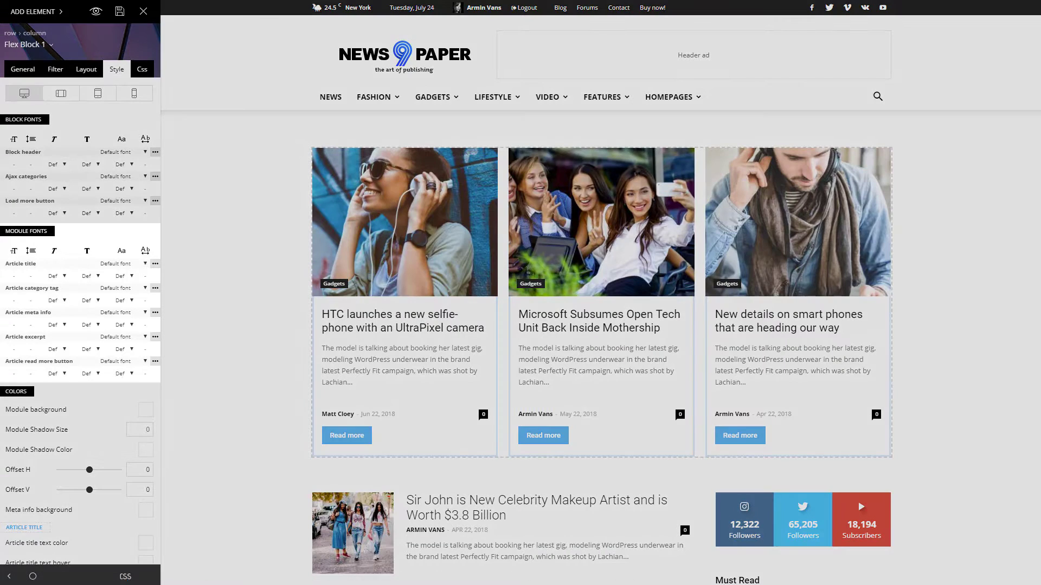
{"action": "left_click", "coordinate": [14, 276]}
{"action": "type", "text": "26"}
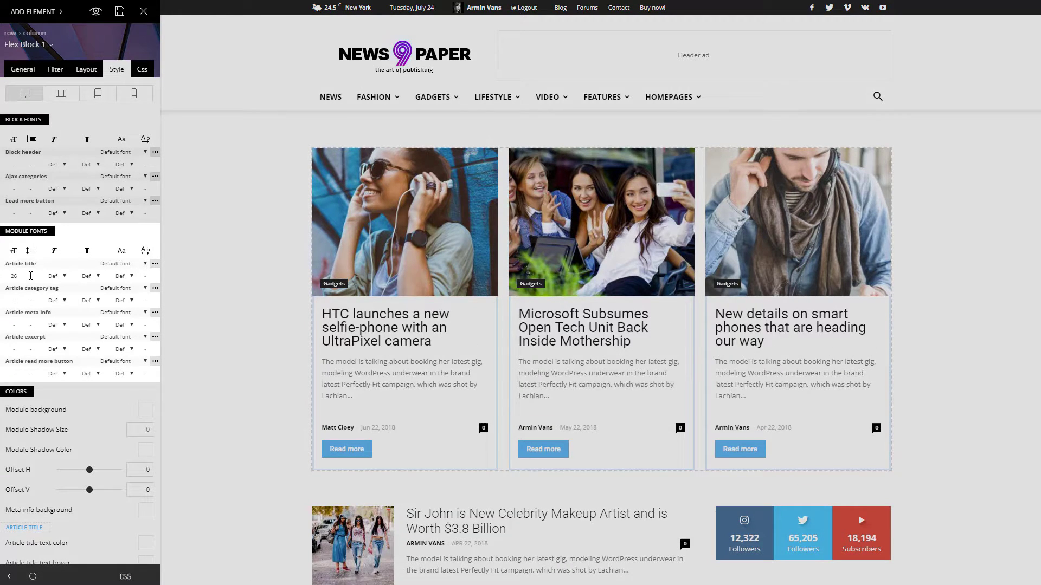
{"action": "left_click", "coordinate": [31, 276]}
{"action": "type", "text": "1.2"}
{"action": "left_click", "coordinate": [93, 276]}
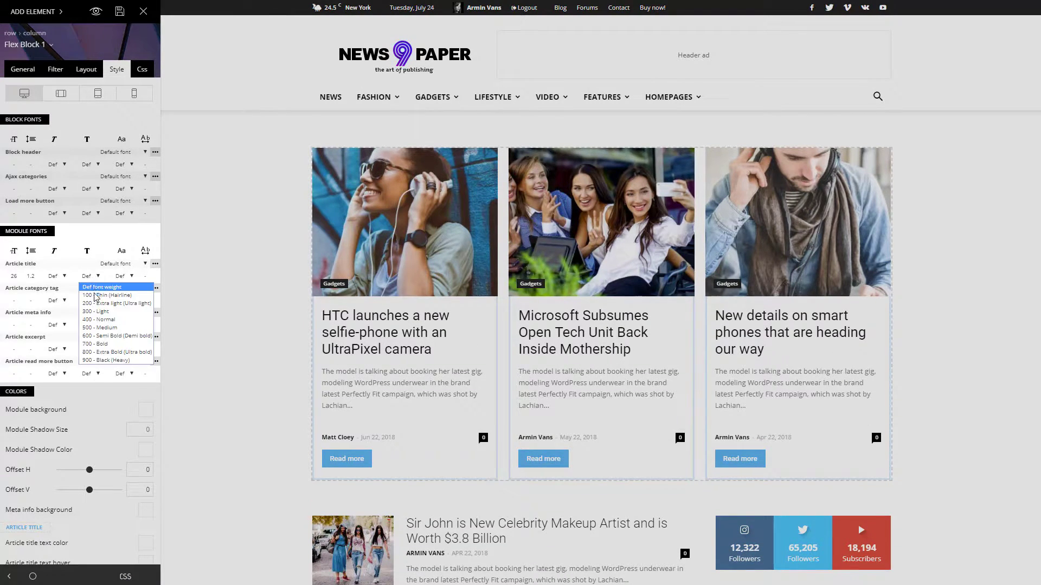
{"action": "left_click", "coordinate": [93, 311]}
- Make the category tags and the author/date meta uppercase
{"action": "left_click", "coordinate": [124, 300]}
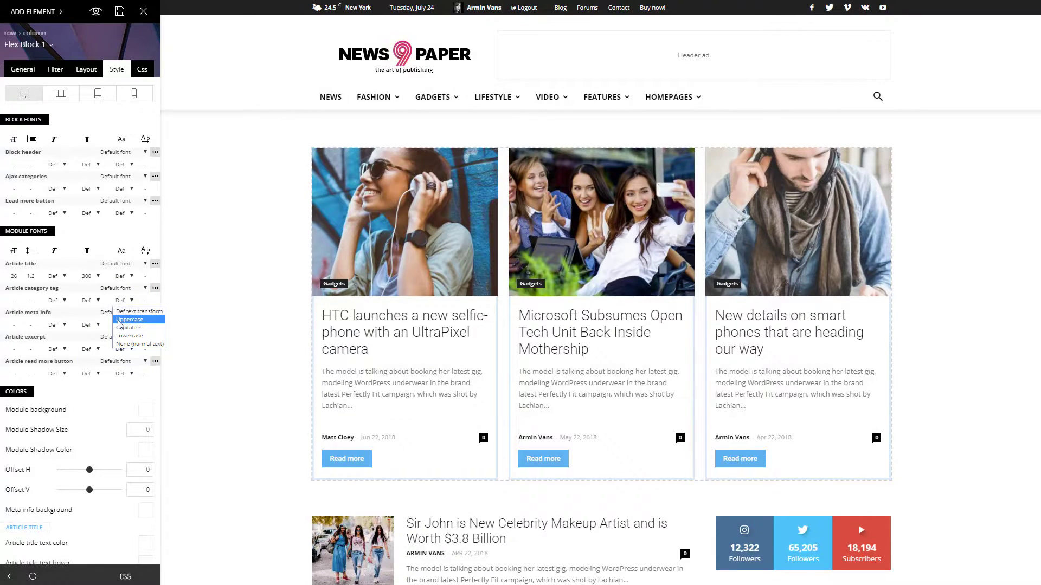
{"action": "left_click", "coordinate": [129, 319]}
{"action": "left_click", "coordinate": [121, 325]}
{"action": "left_click", "coordinate": [129, 344]}
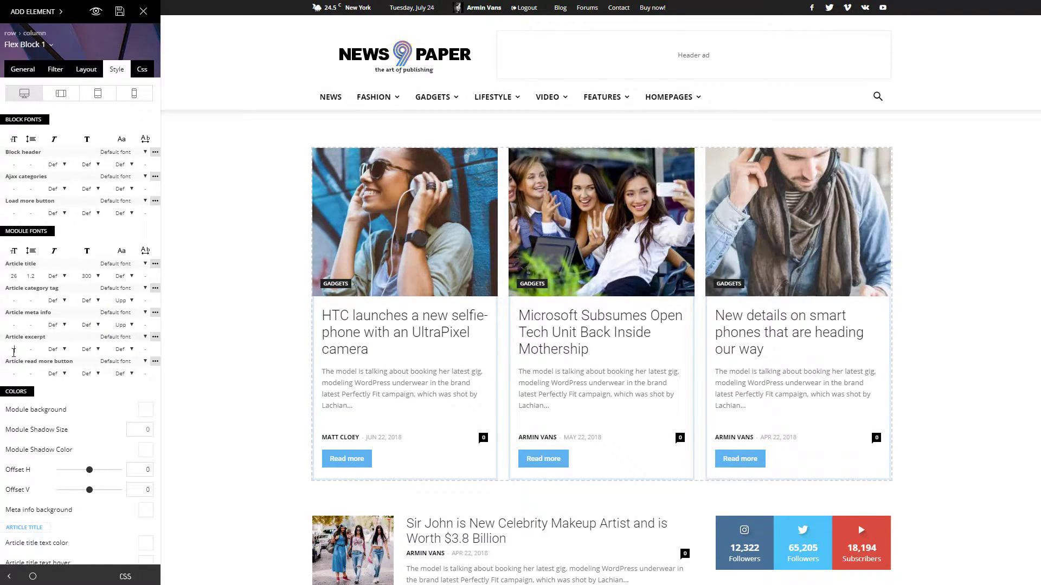
- Set the article excerpts to 14px with weight 300
{"action": "left_click", "coordinate": [14, 349]}
{"action": "type", "text": "14"}
{"action": "left_click", "coordinate": [90, 349]}
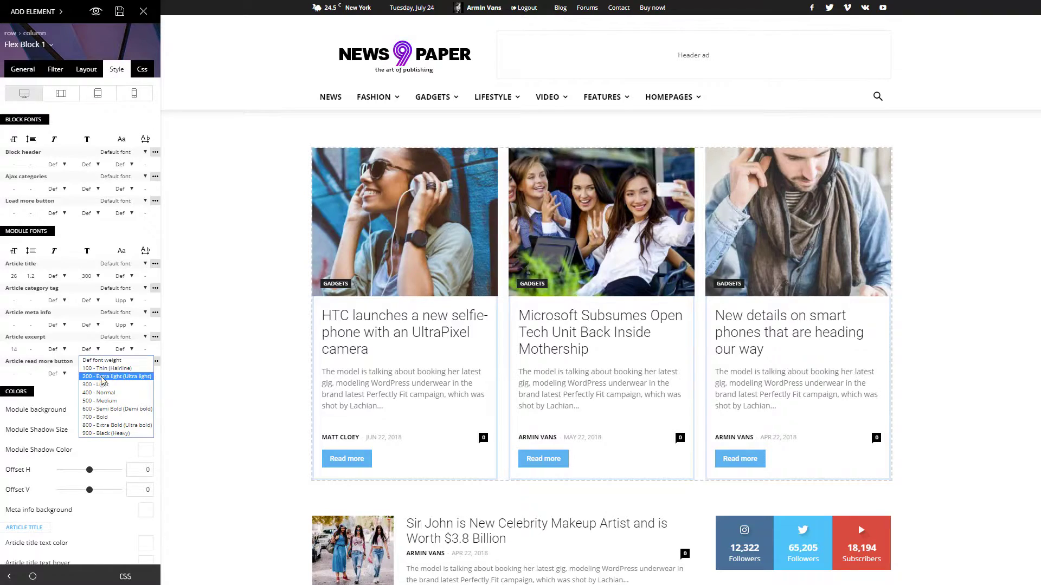
{"action": "left_click", "coordinate": [95, 386]}
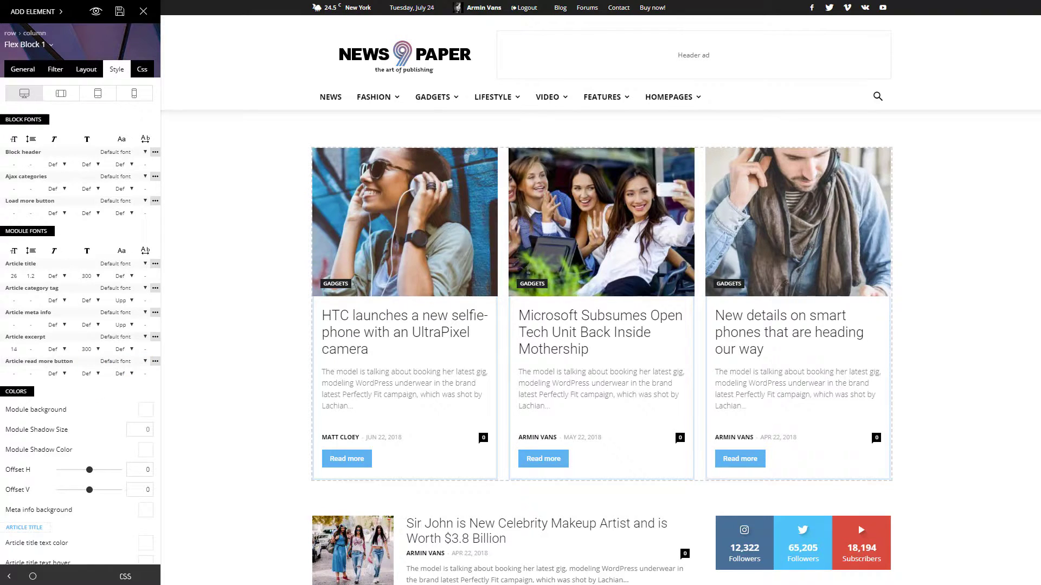
- Add a Flex Block 2 from the 'flex' search below the three cards
{"action": "left_click", "coordinate": [32, 11]}
{"action": "type", "text": "flex"}
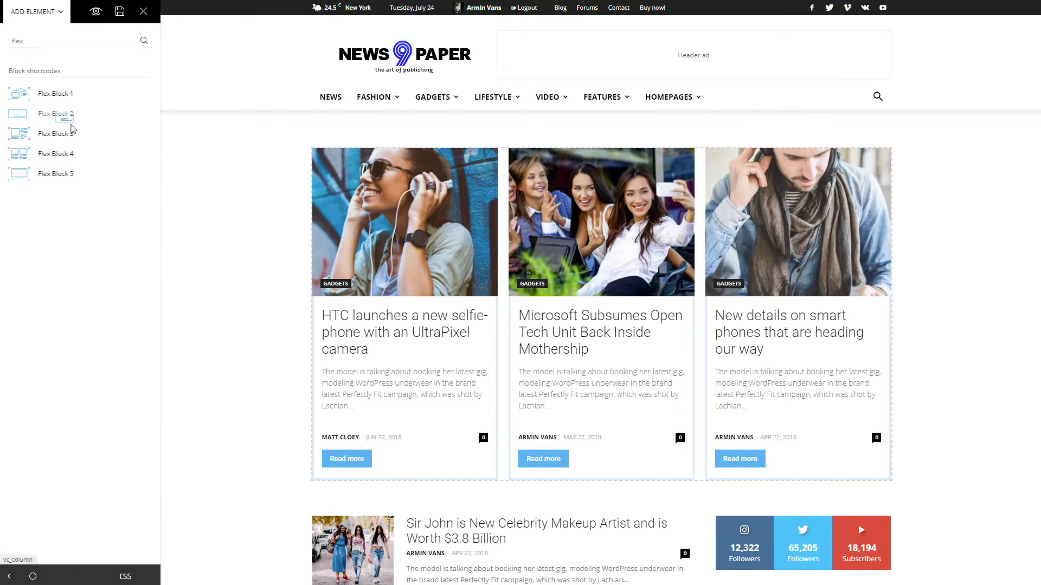
{"action": "left_click_drag", "start_coordinate": [57, 114], "coordinate": [274, 466]}
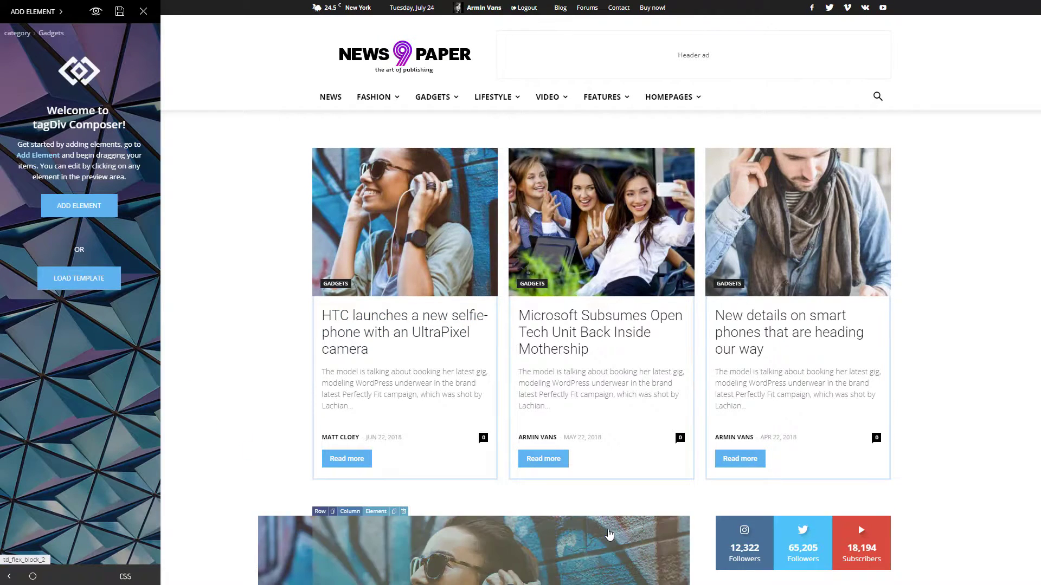
{"action": "scroll", "coordinate": [597, 293], "scroll_direction": "down", "scroll_amount": 4}
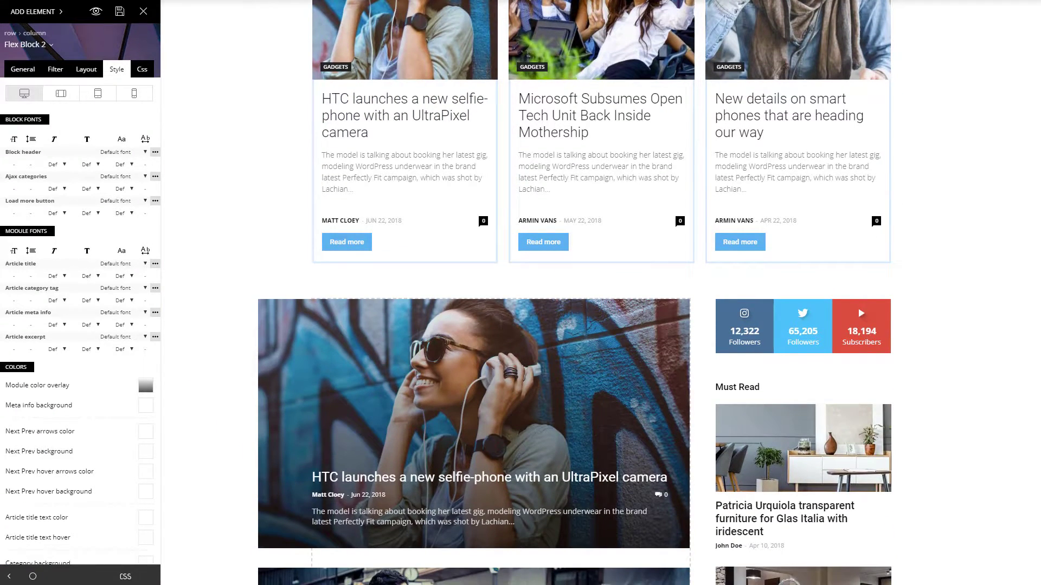
{"action": "scroll", "coordinate": [574, 293], "scroll_direction": "down", "scroll_amount": 4}
- Set the Flex Block 2 post limit to 2
{"action": "left_click", "coordinate": [23, 68]}
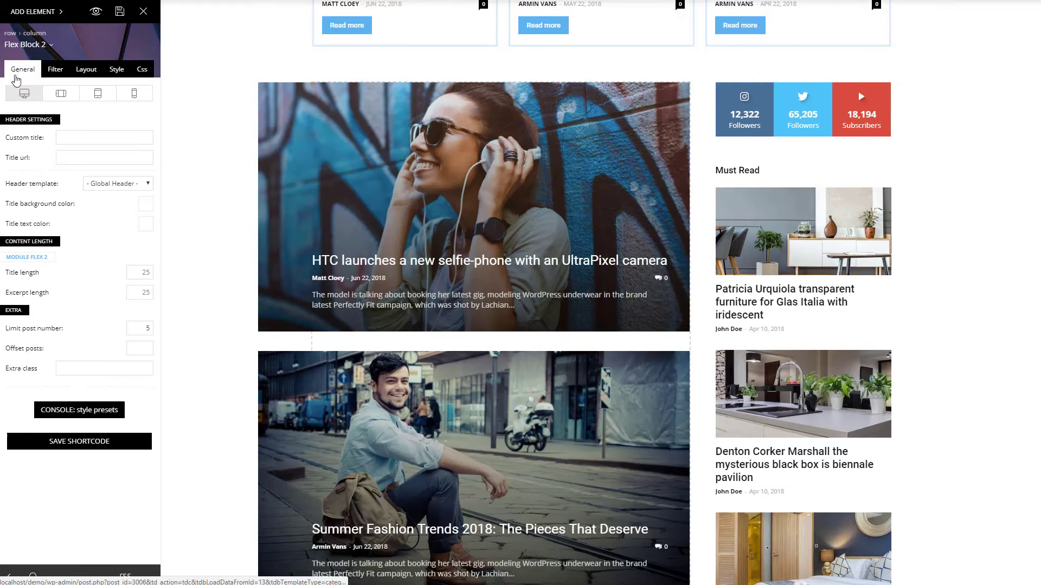
{"action": "double_click", "coordinate": [145, 328]}
{"action": "type", "text": "2"}
- Filter Flex Block 2 to Gadgets category posts
{"action": "left_click", "coordinate": [56, 69]}
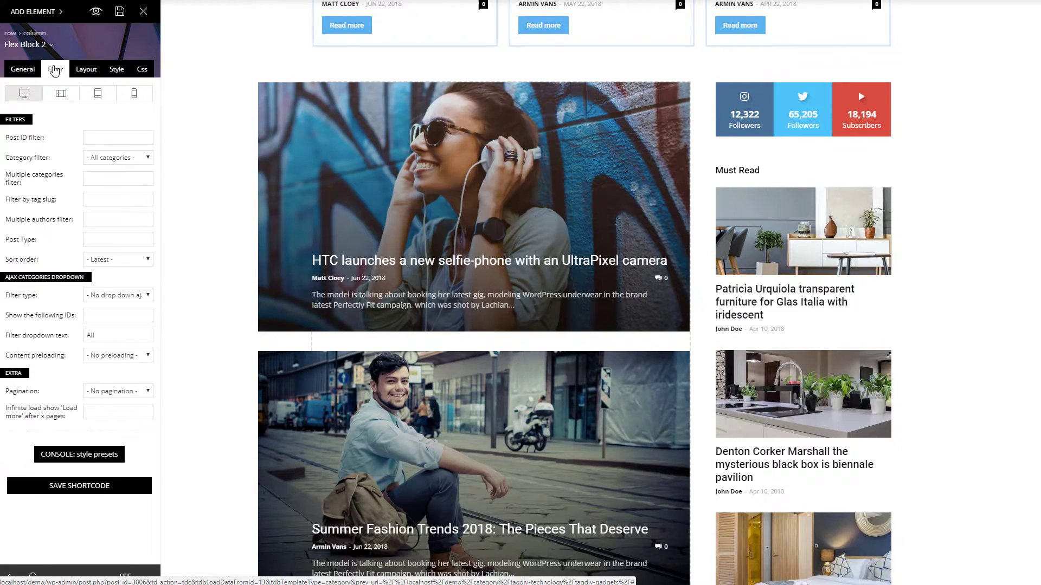
{"action": "left_click", "coordinate": [143, 159]}
{"action": "scroll", "coordinate": [128, 260], "scroll_direction": "down", "scroll_amount": 5}
{"action": "left_click", "coordinate": [132, 239]}
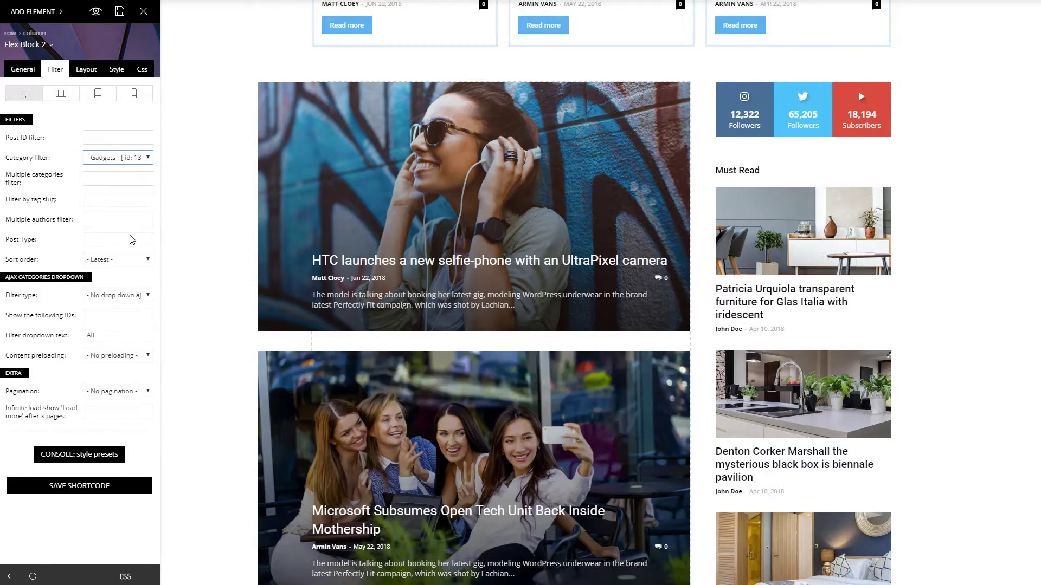
- Set the image negative margin to 0 and the meta info padding to 12
{"action": "left_click", "coordinate": [86, 69]}
{"action": "left_click", "coordinate": [149, 158]}
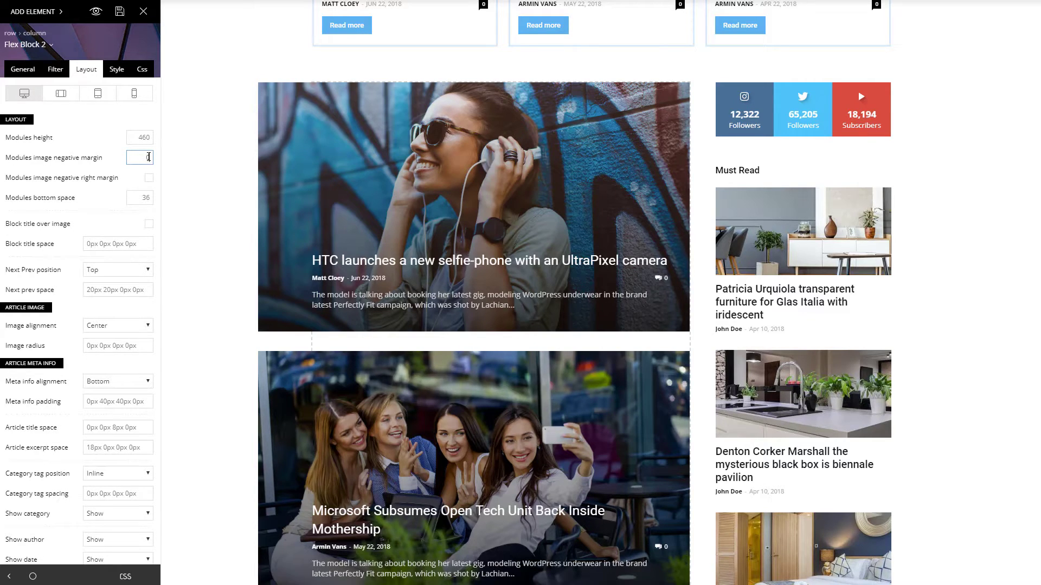
{"action": "triple_click", "coordinate": [89, 401]}
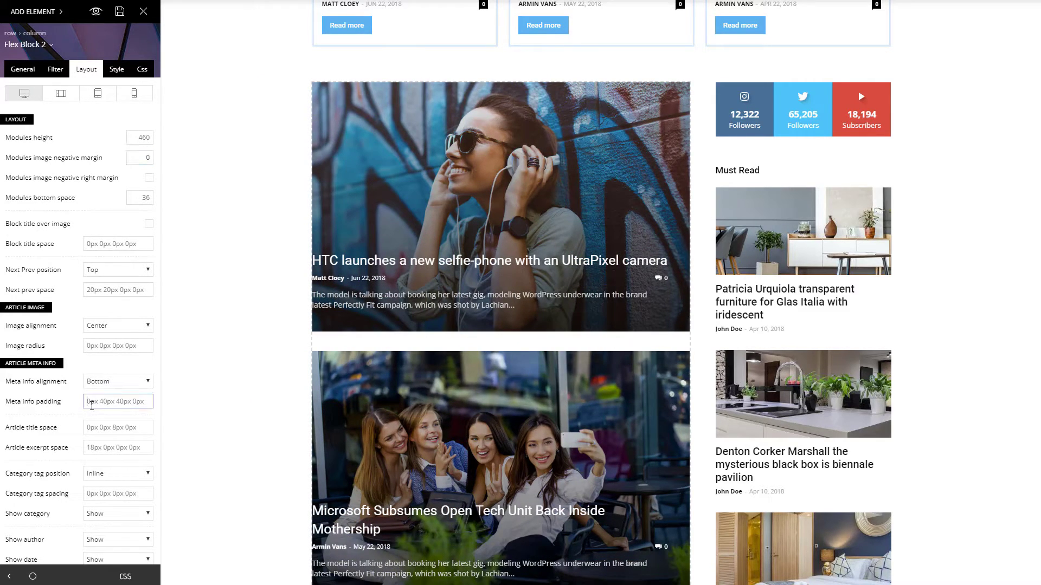
{"action": "type", "text": "12"}
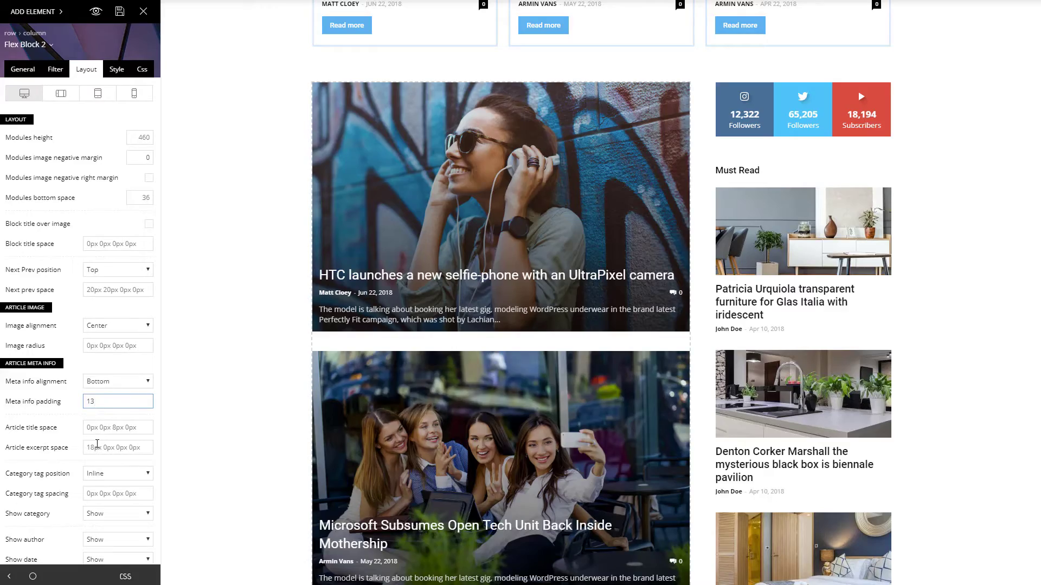
{"action": "left_click", "coordinate": [97, 444]}
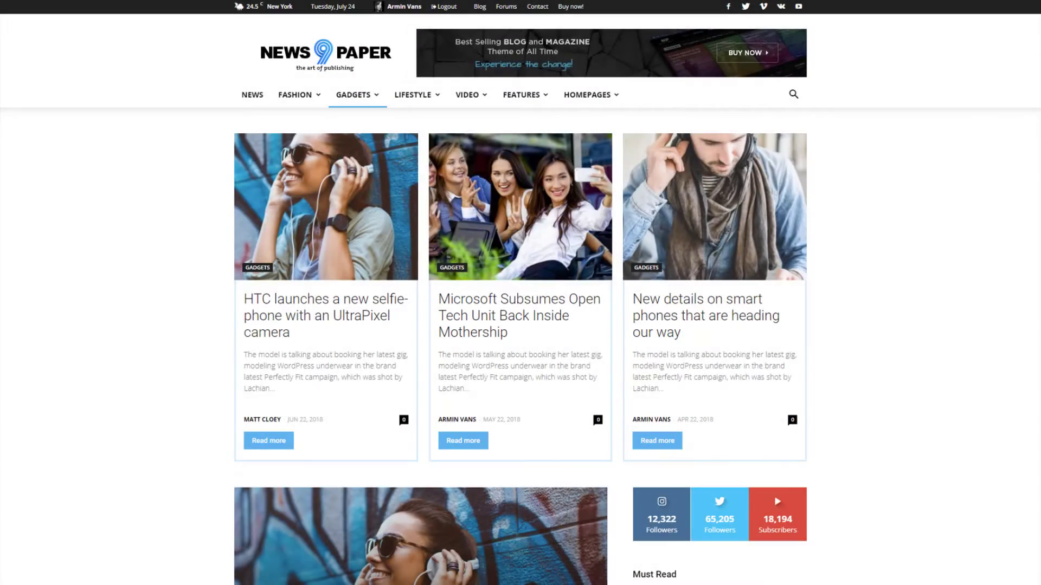